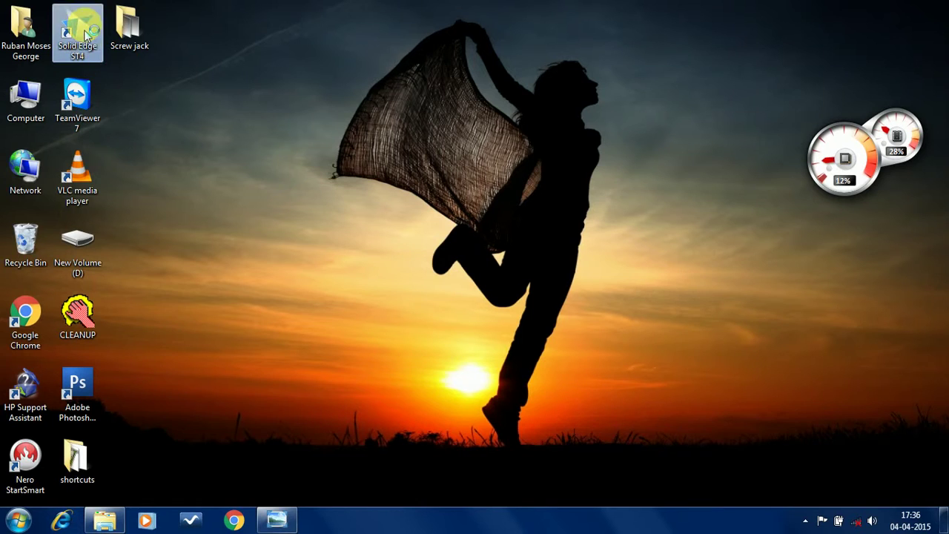
- Launch Solid Edge ST4 and create a new ISO Part document
double_click(85, 33)
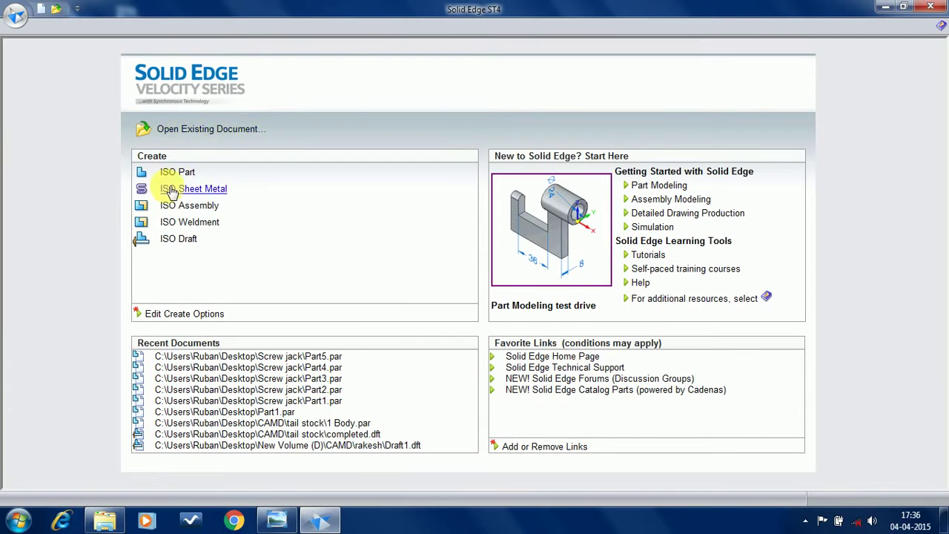
left_click(182, 174)
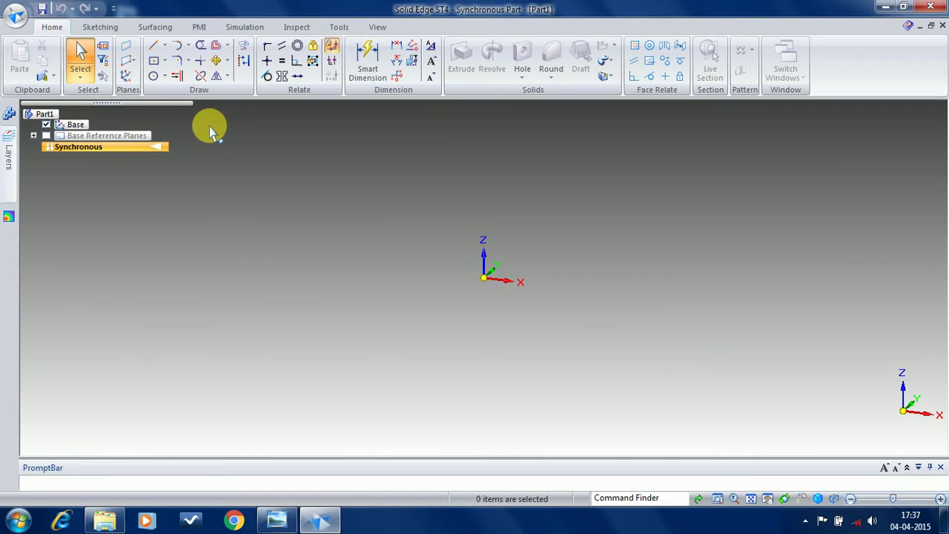
- Show the base reference planes in place of the base coordinate system, and switch the part to the Ordered environment
left_click(46, 136)
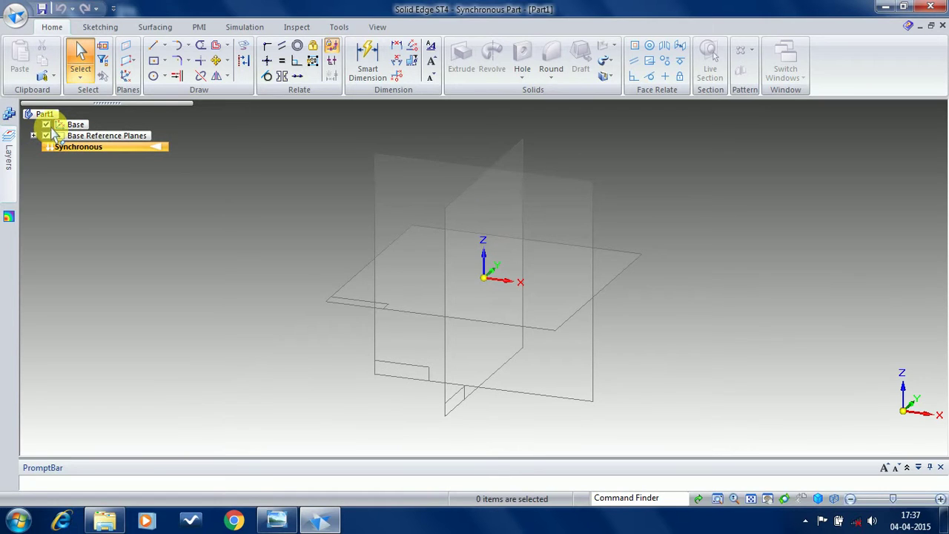
left_click(335, 25)
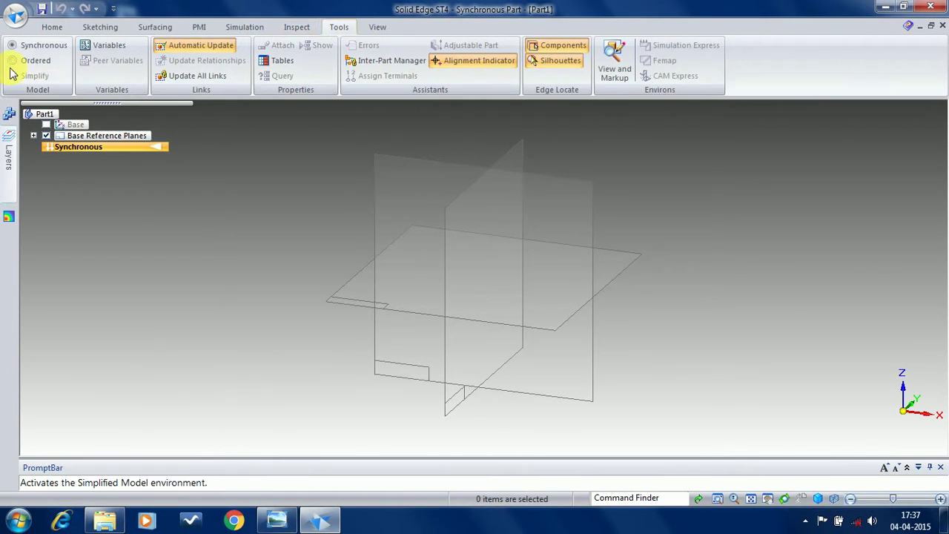
left_click(31, 60)
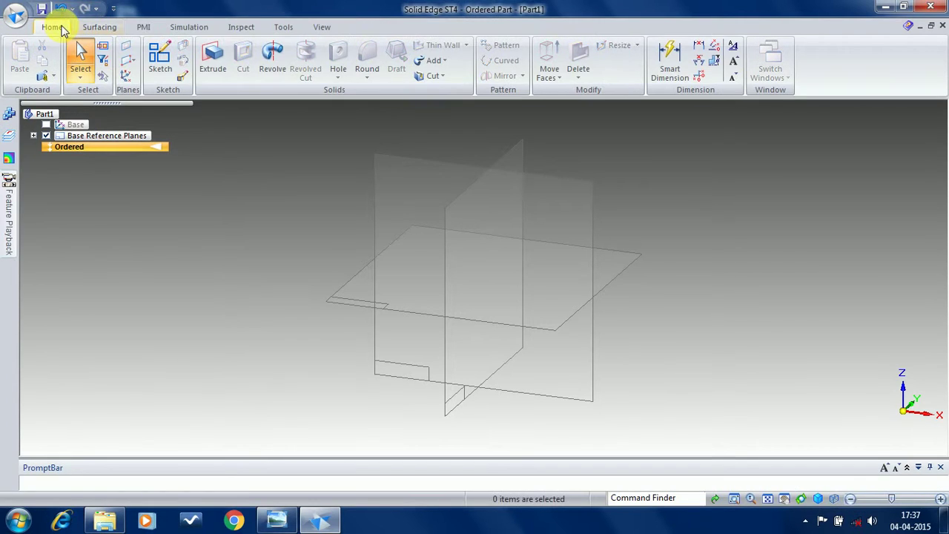
- Start a Revolve on the front (xz) plane and sketch a closed half-profile from the origin, about 30.4 mm long, with a -45° head line
left_click(273, 59)
left_click(560, 196)
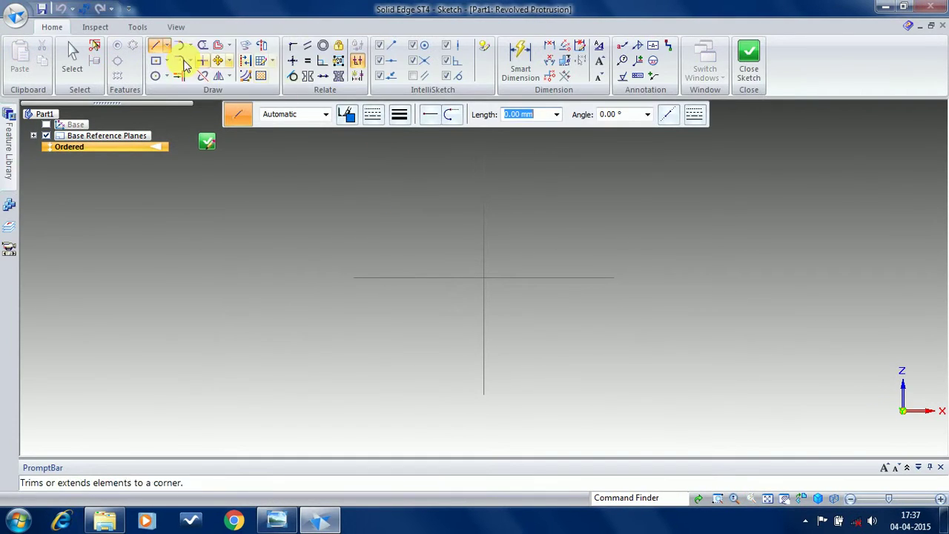
left_click(156, 46)
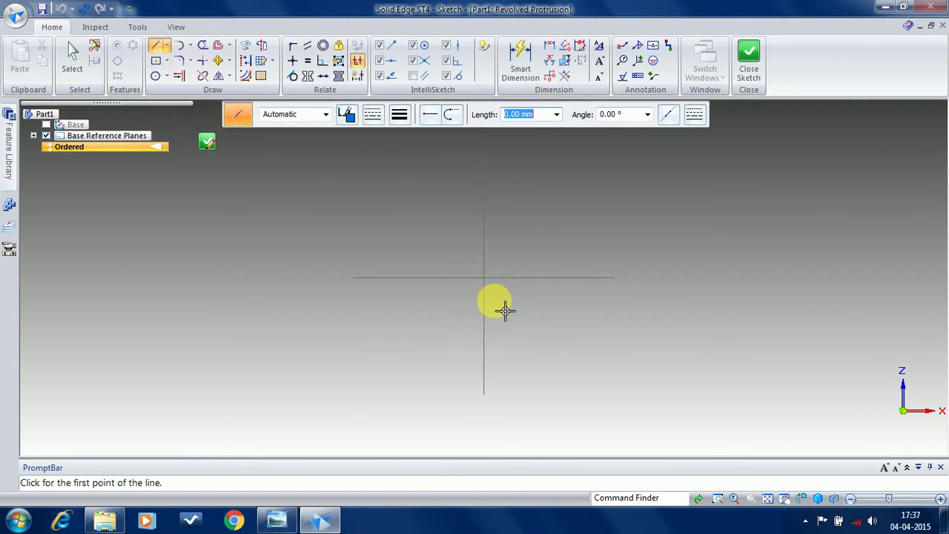
left_click(484, 275)
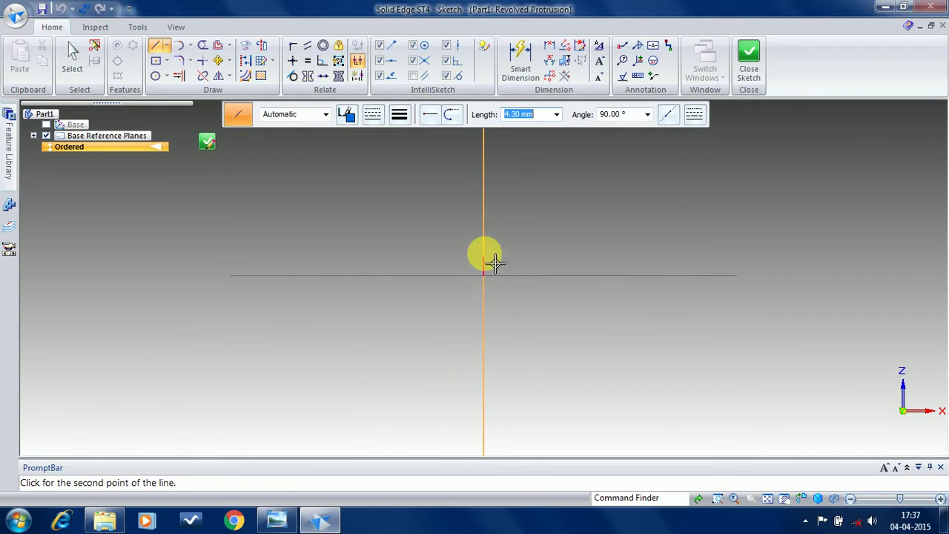
left_click(486, 221)
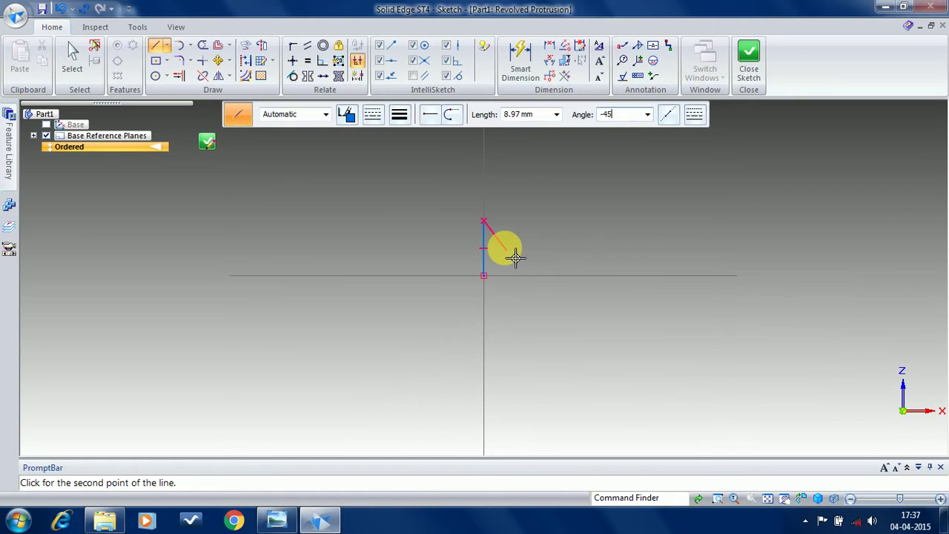
key("Return")
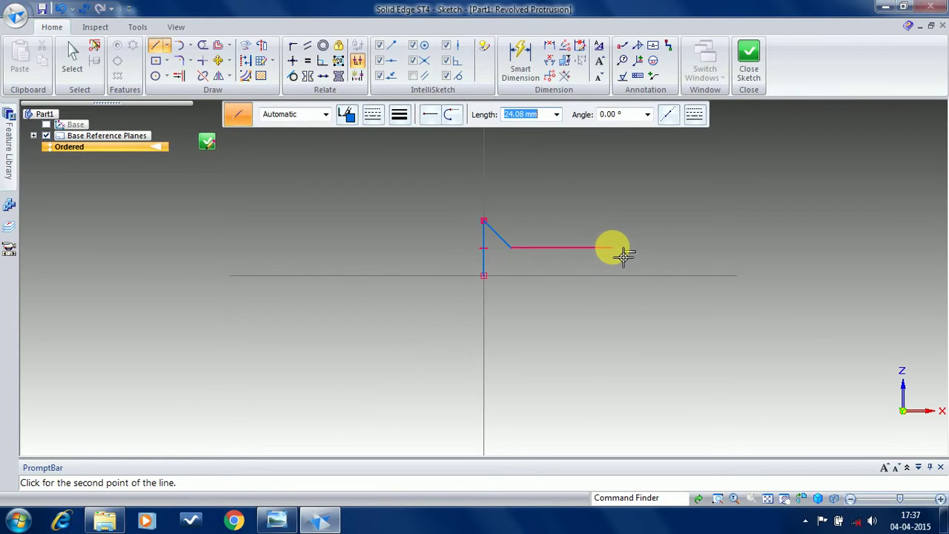
left_click(613, 248)
left_click(625, 284)
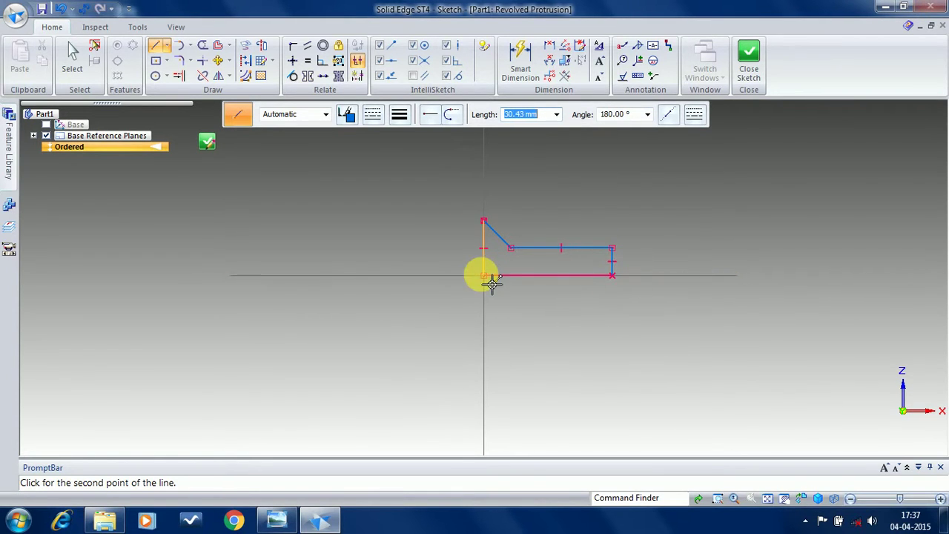
left_click(492, 285)
- Dimension the profile's long bottom line along the horizontal axis and set it to 30 mm
scroll(551, 223, "up", 1)
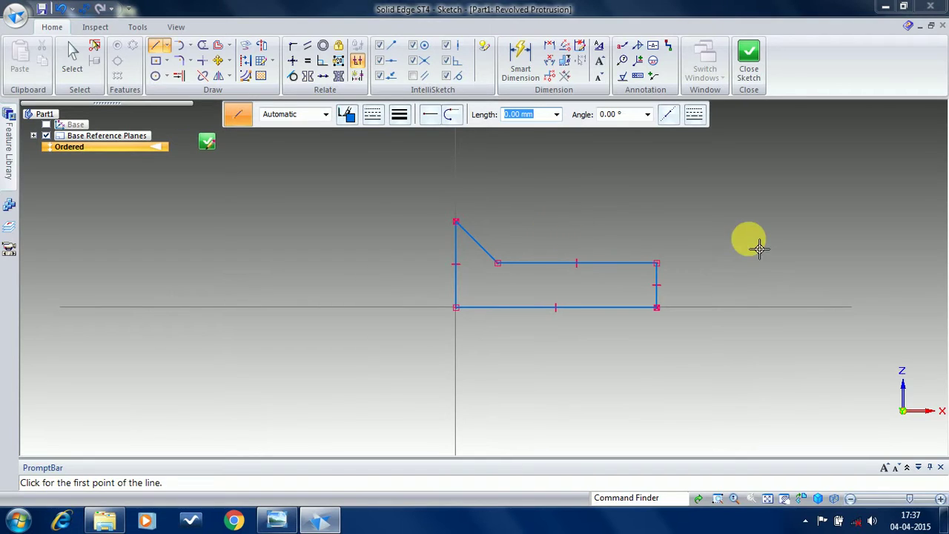
scroll(752, 244, "up", 1)
left_click(520, 60)
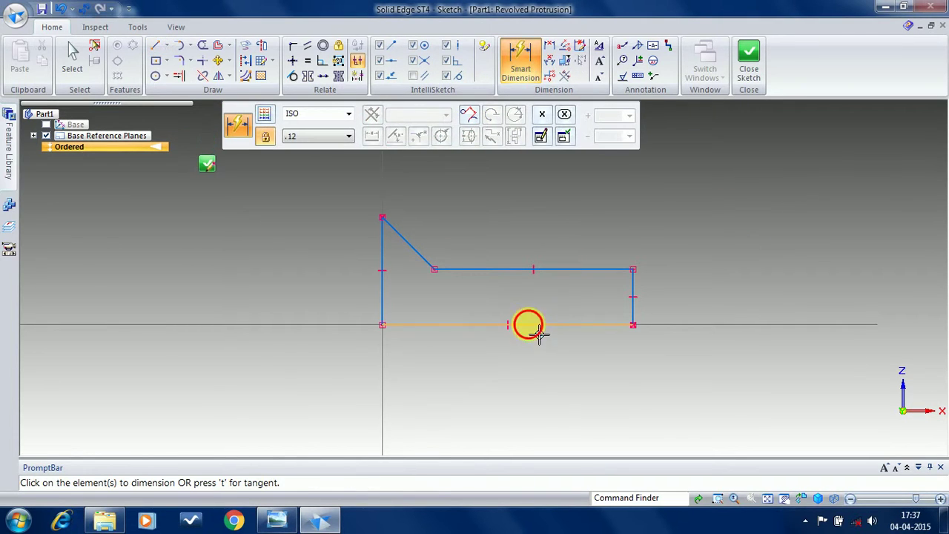
left_click(527, 324)
left_click(541, 376)
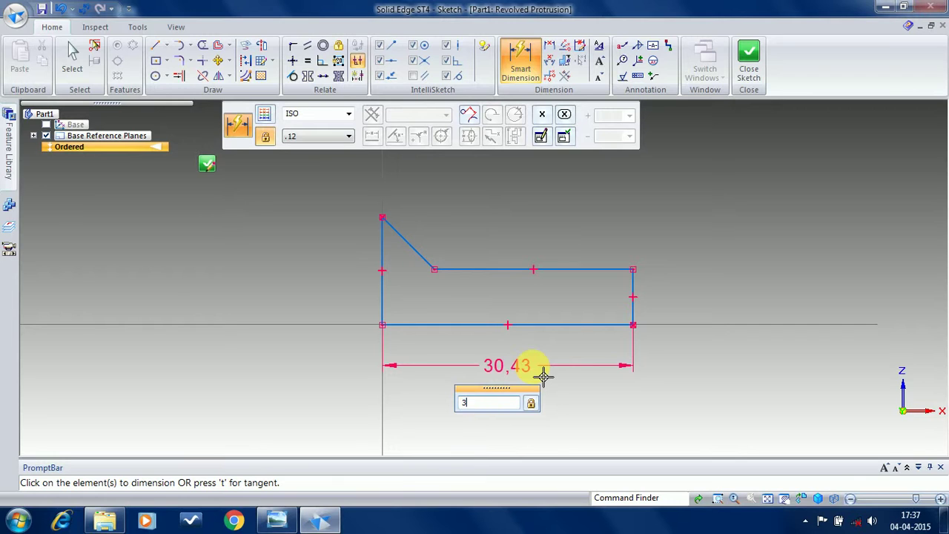
type("30")
key("Return")
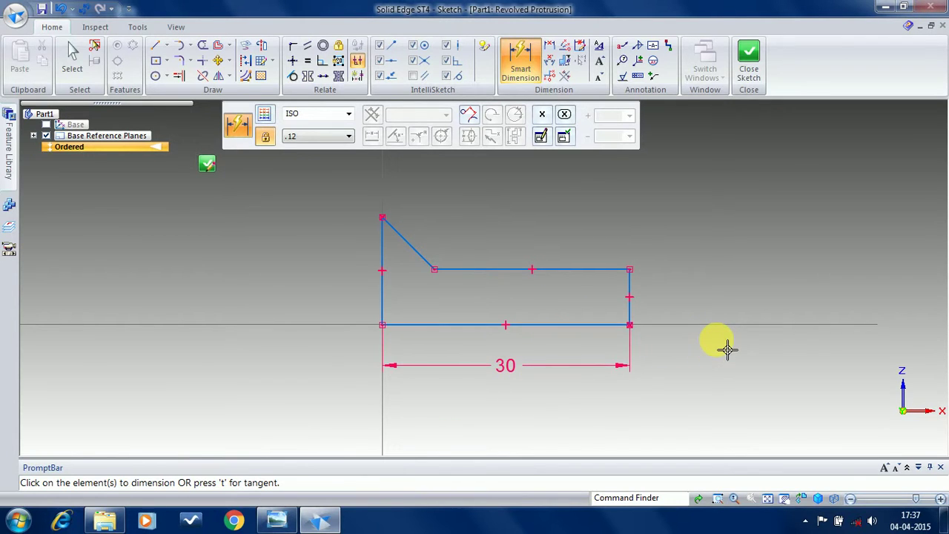
- Dimension the profile's two vertical edges, setting the shank end to 6 mm and the head side to 25/2 (12.5 mm)
left_click(629, 296)
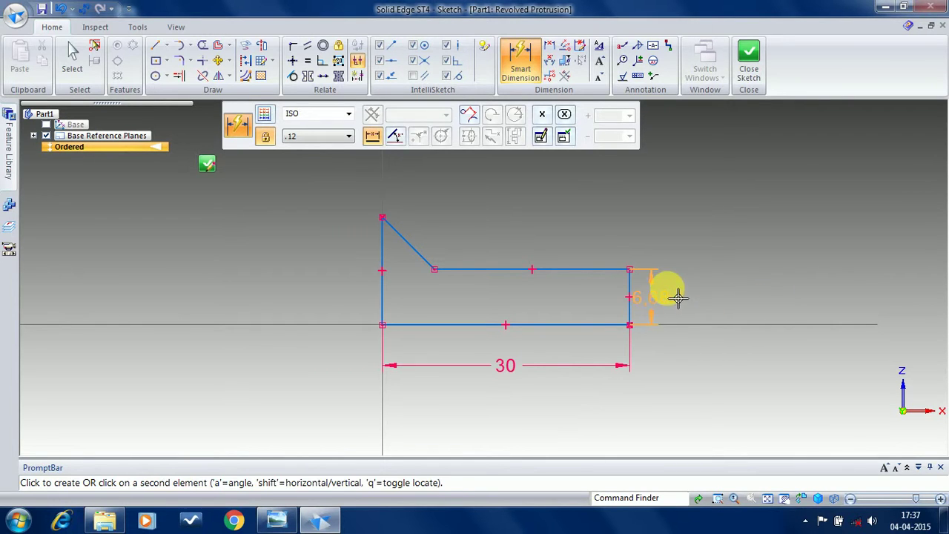
left_click(693, 298)
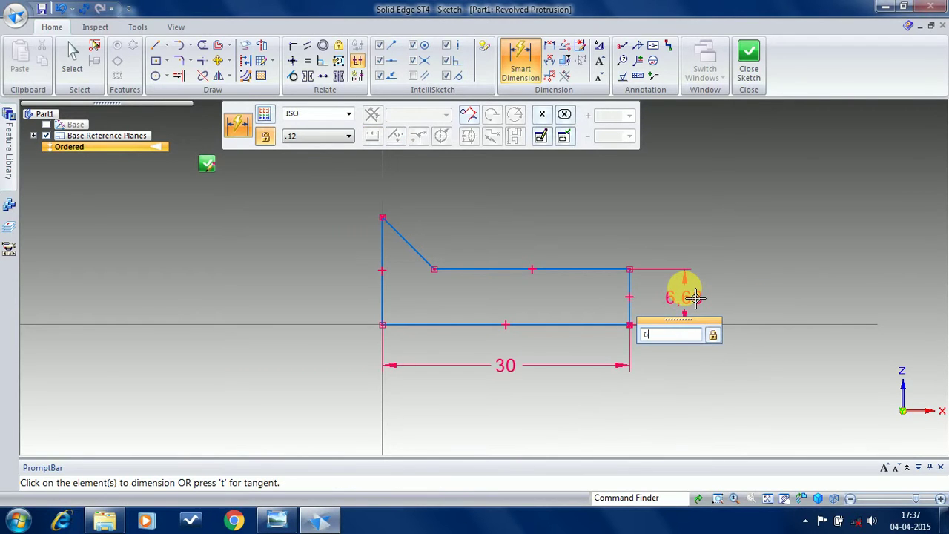
type("6")
key("Return")
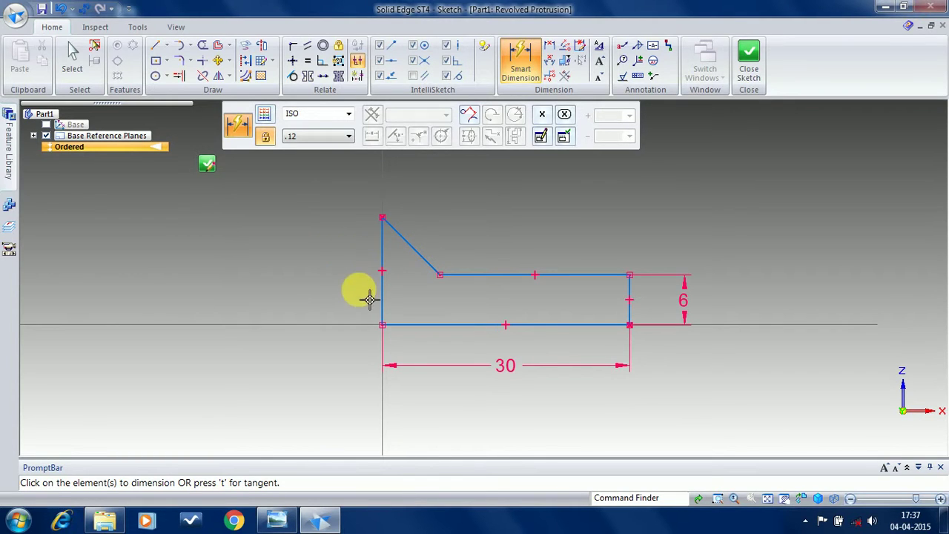
left_click(382, 281)
left_click(337, 274)
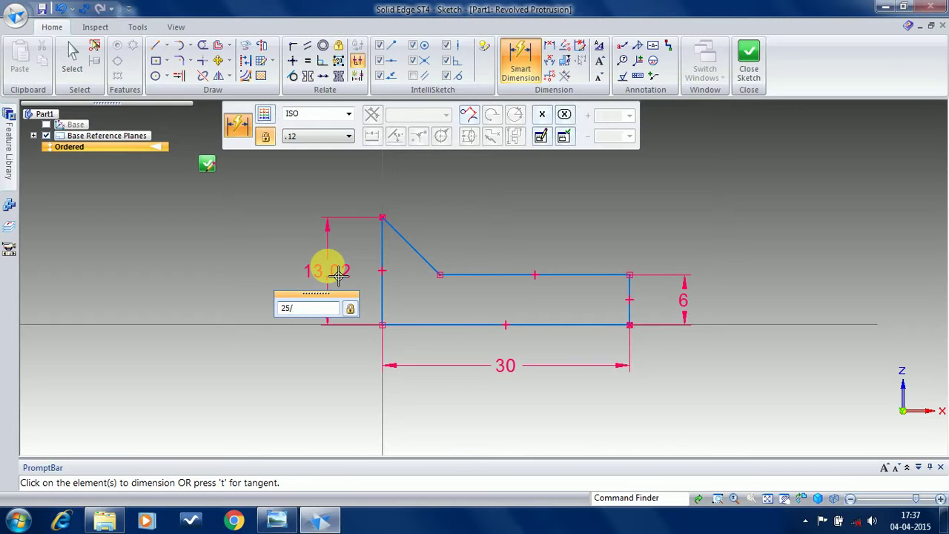
key("Return")
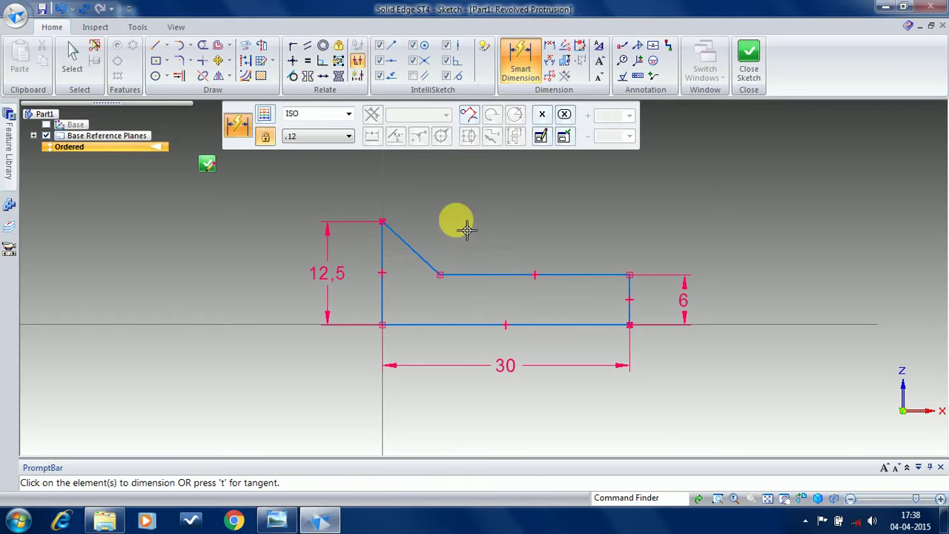
- Add a horizontal Distance Between dimension of 6 mm from the head's vertical edge to the lower end of the slanted line
left_click(520, 58)
left_click(550, 49)
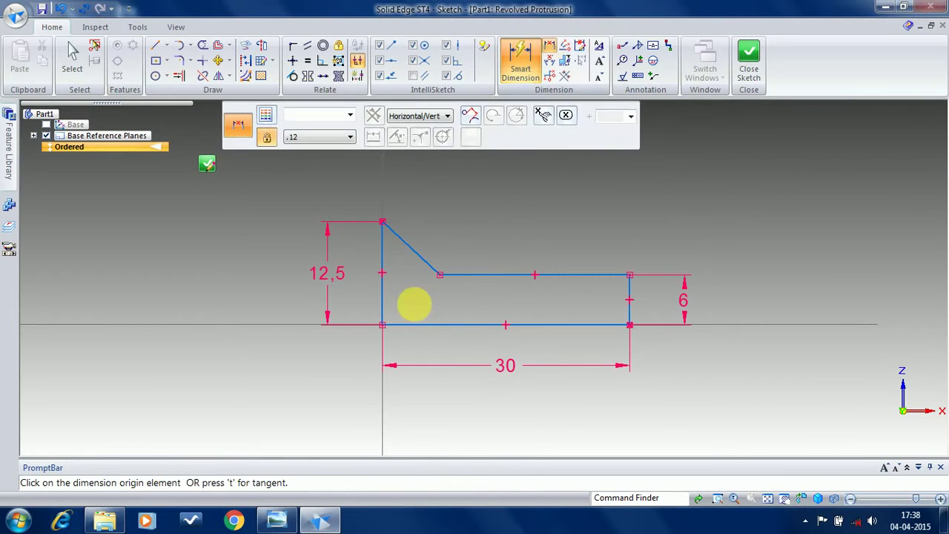
left_click(449, 280)
left_click(386, 274)
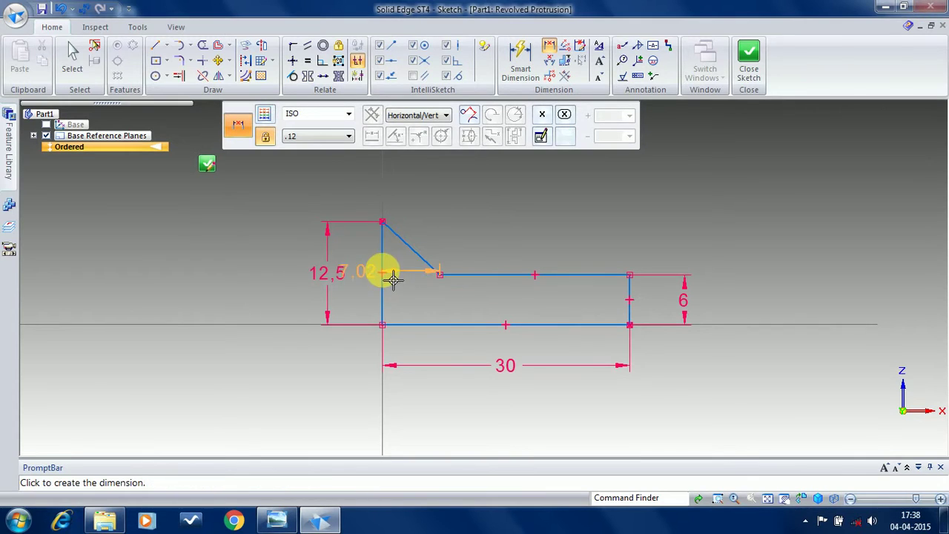
left_click(410, 181)
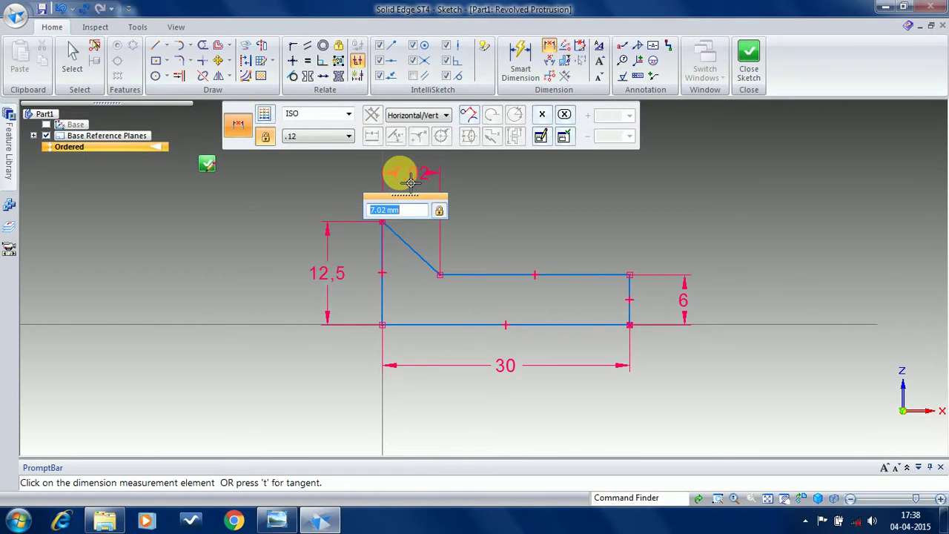
key("Return")
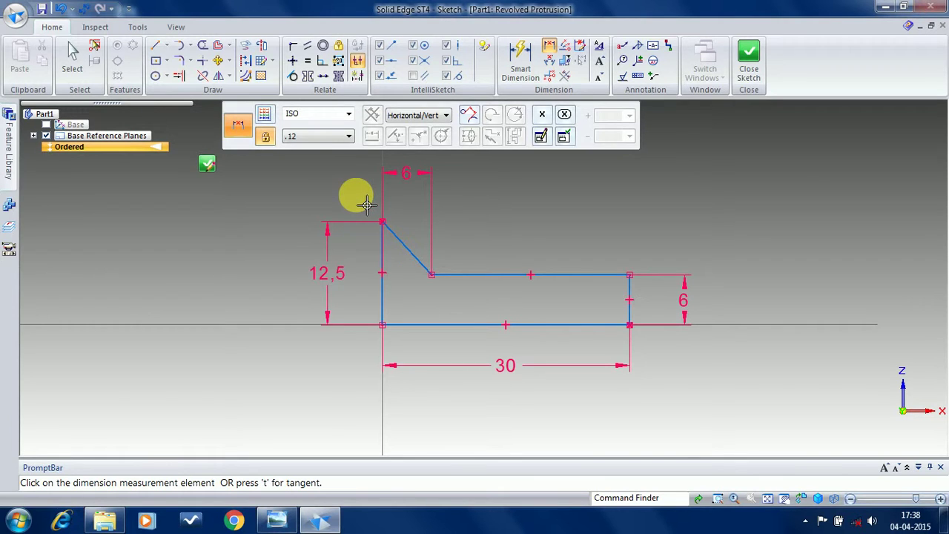
- Set the profile's 30 mm bottom line as the axis of revolution
scroll(375, 237, "down", 3)
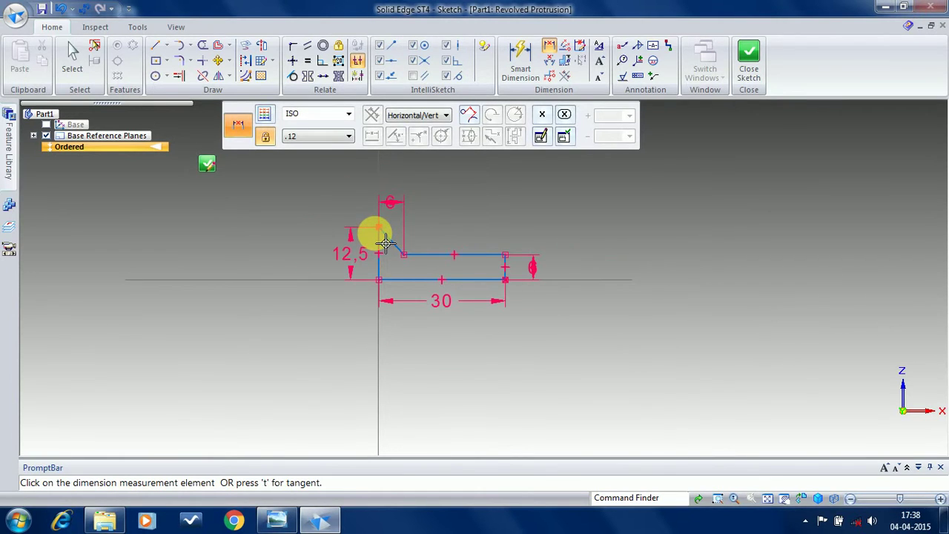
scroll(382, 241, "up", 1)
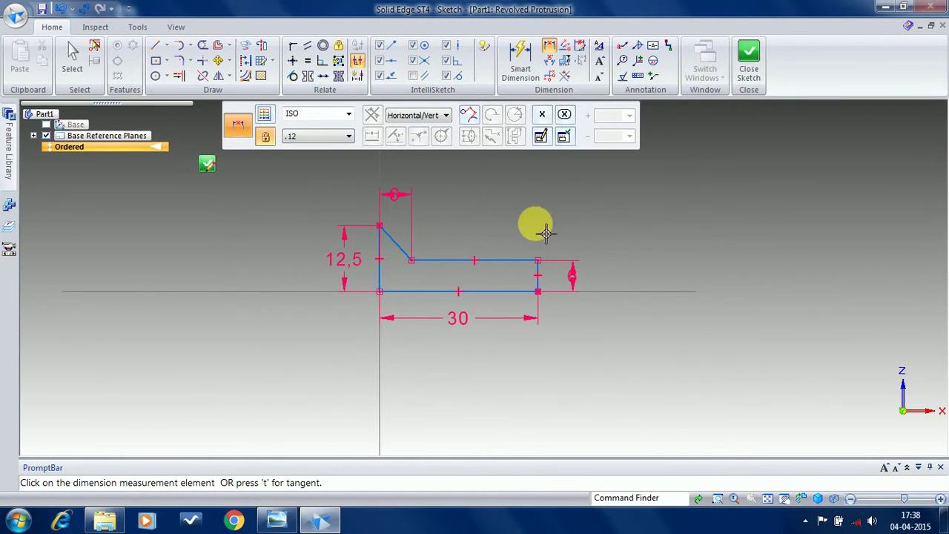
scroll(546, 228, "up", 4)
scroll(556, 244, "down", 2)
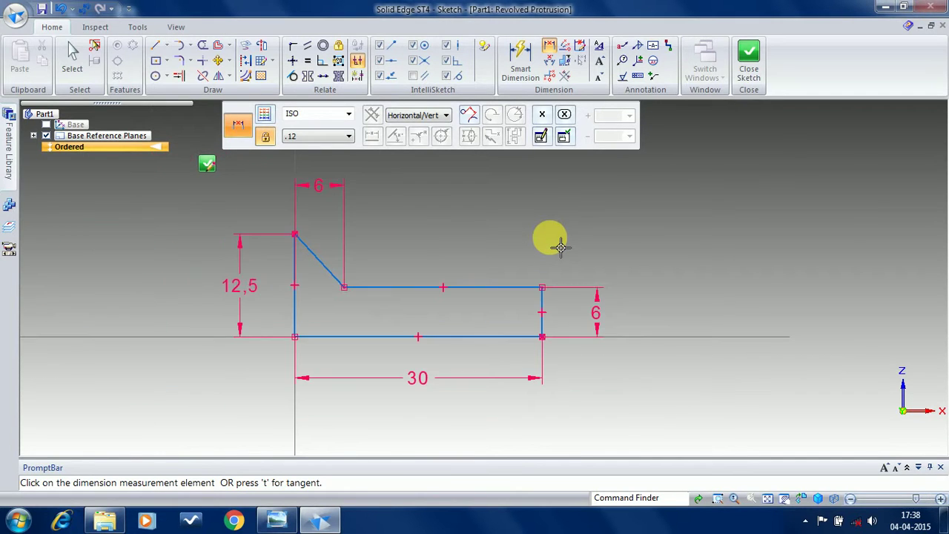
scroll(560, 247, "up", 1)
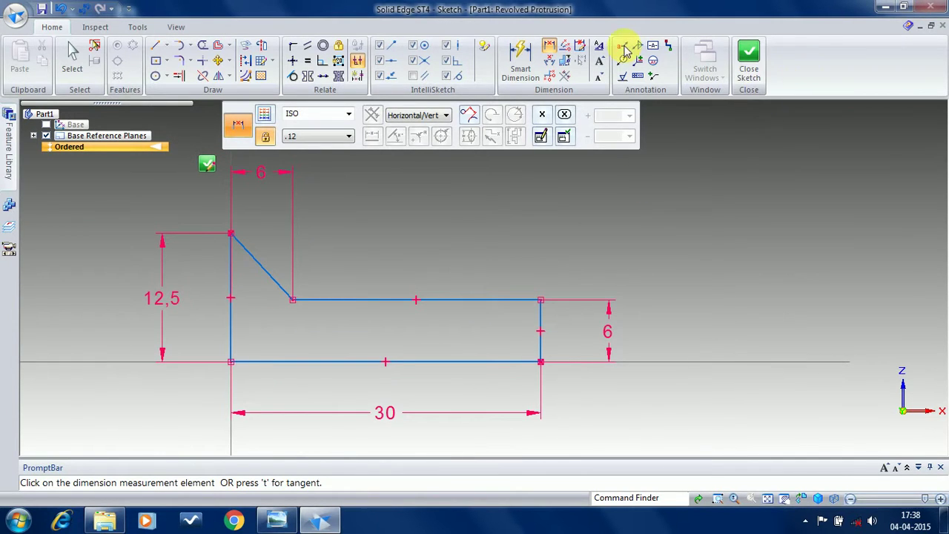
left_click(262, 47)
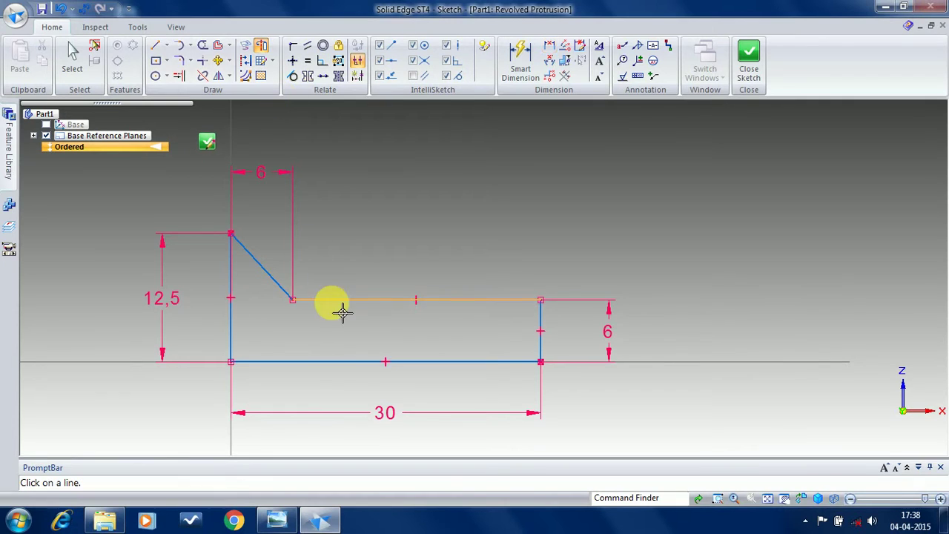
left_click(333, 367)
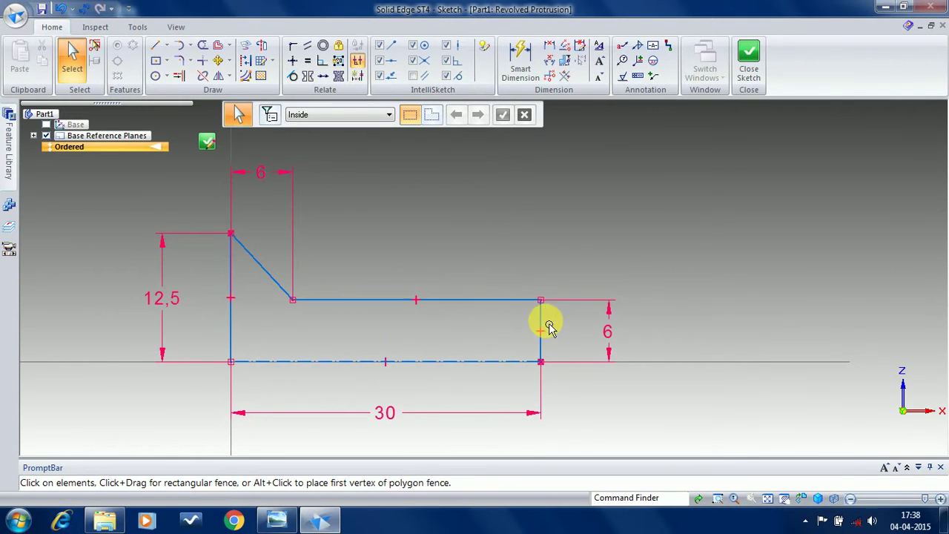
- Close the sketch and finish a full-turn revolved protrusion of the profile, forming the countersunk screw body
left_click(749, 63)
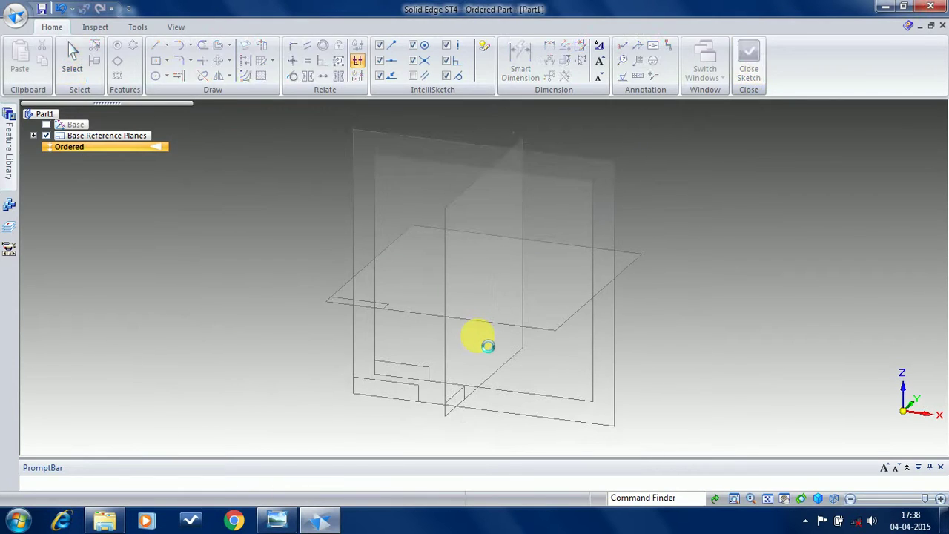
left_click(489, 114)
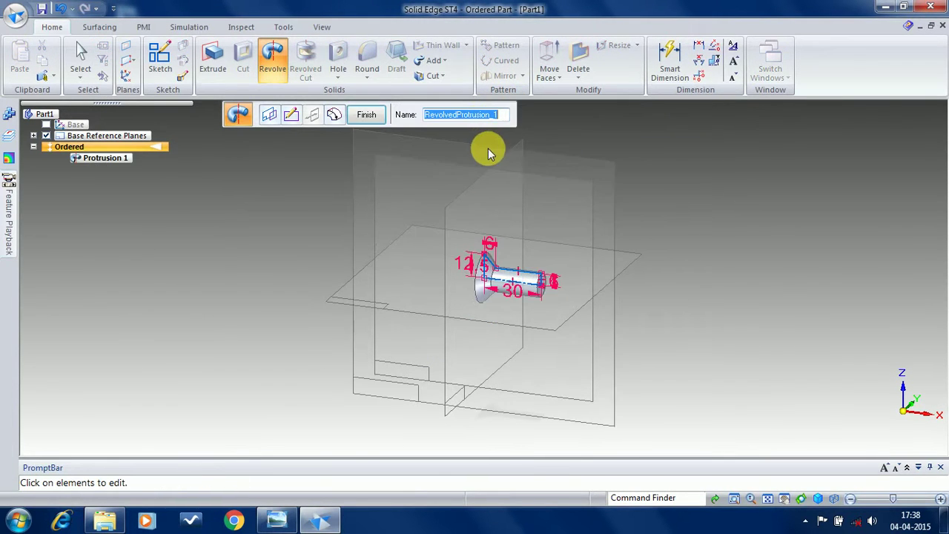
left_click(365, 115)
- Consult the screw's reference drawing in Windows Photo Viewer for its head and slot dimensions, and return to the model
middle_click_drag(674, 286, 641, 299)
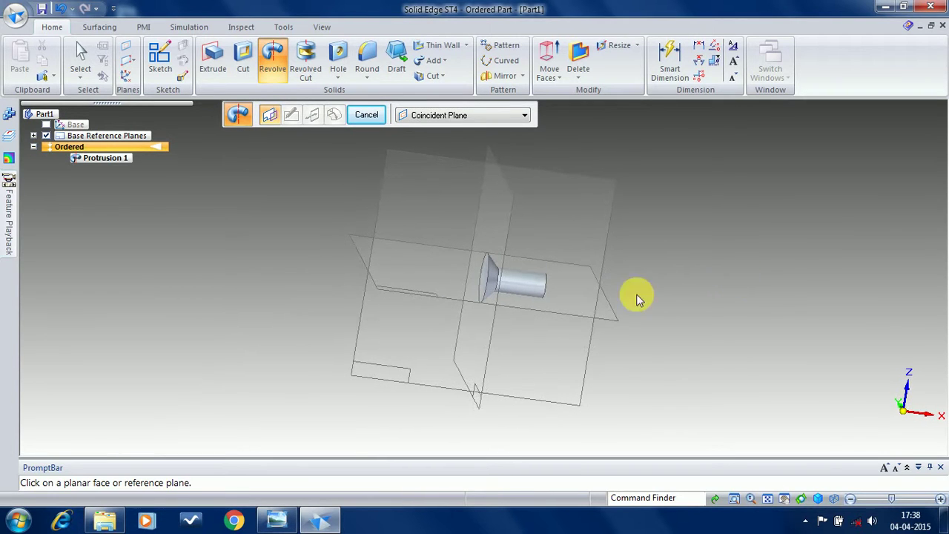
left_click(276, 519)
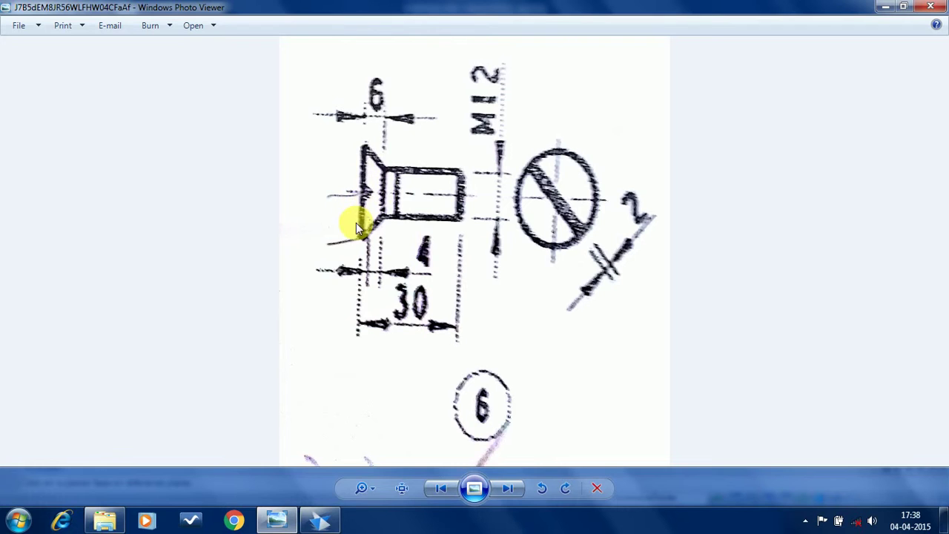
left_click(885, 7)
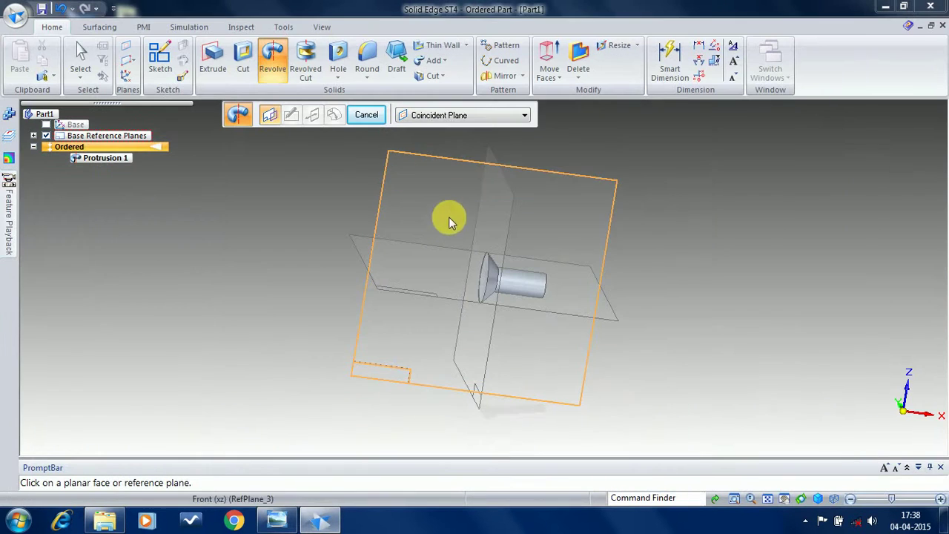
- Start a Cut on the front (xz) plane and sketch a horizontal line about 4 mm long from the head face's centre into the screw
left_click(246, 62)
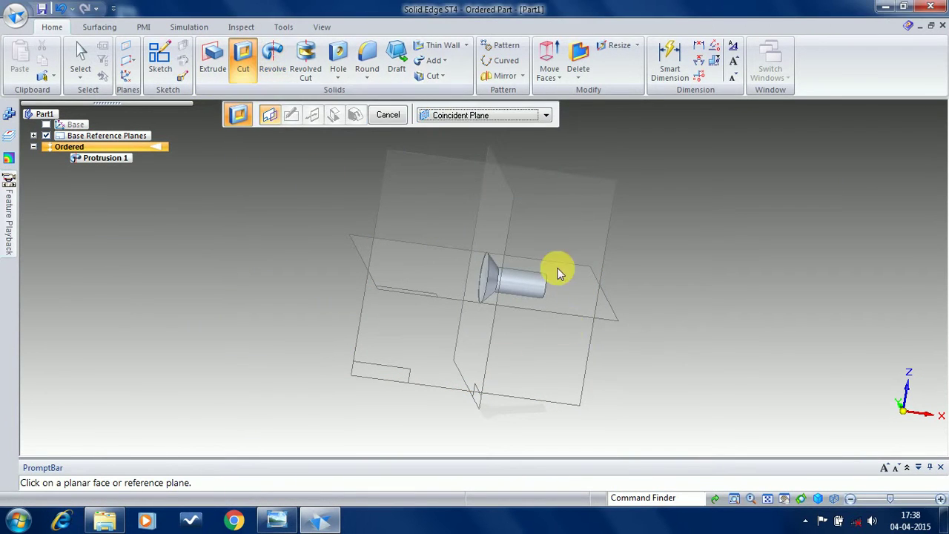
left_click(548, 201)
scroll(482, 281, "up", 6)
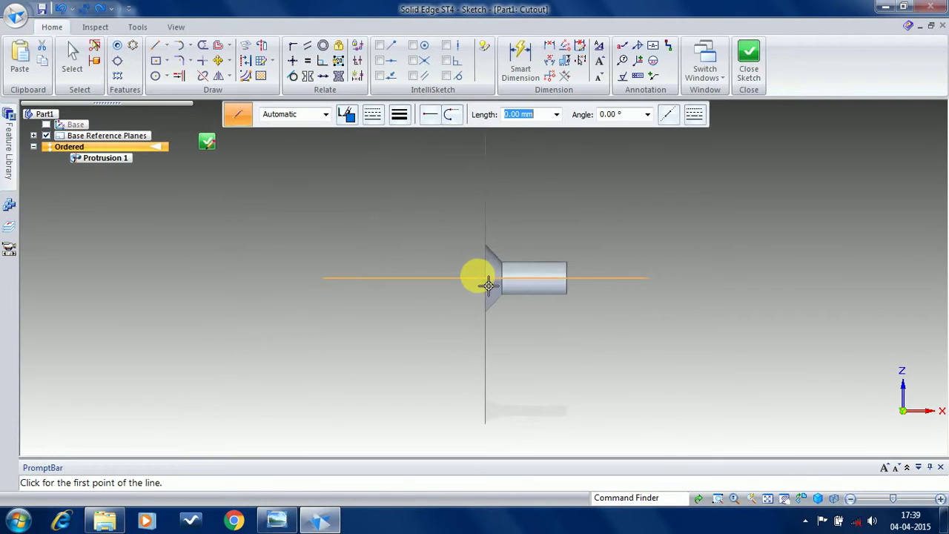
scroll(504, 261, "up", 2)
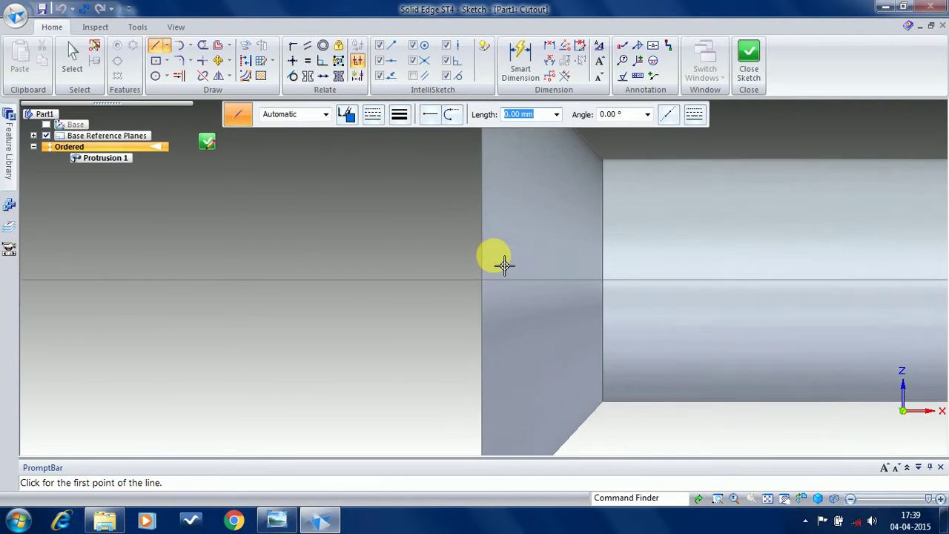
left_click(156, 45)
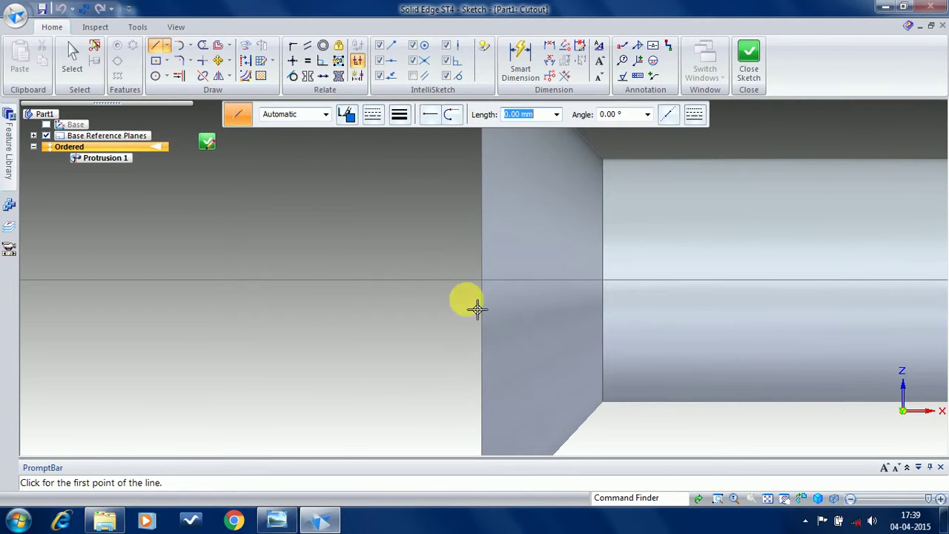
left_click(484, 281)
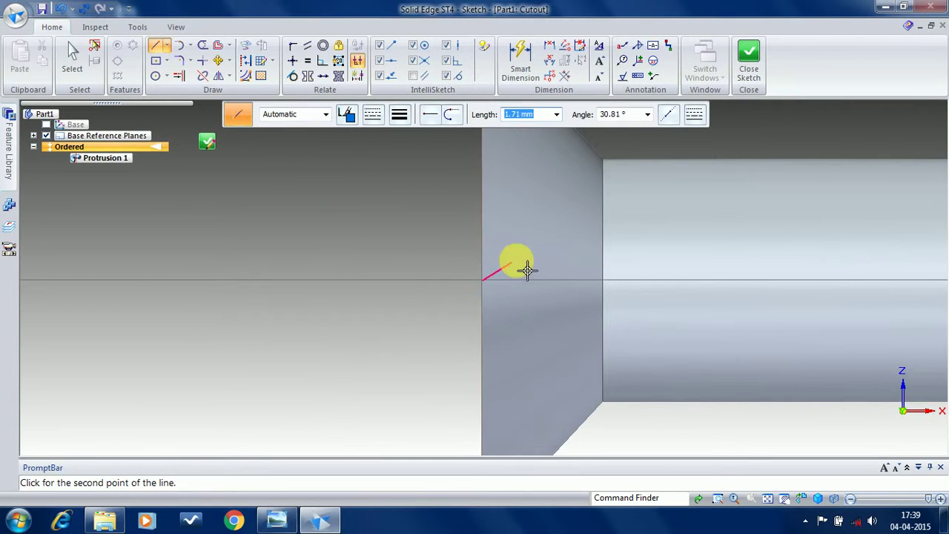
left_click(564, 281)
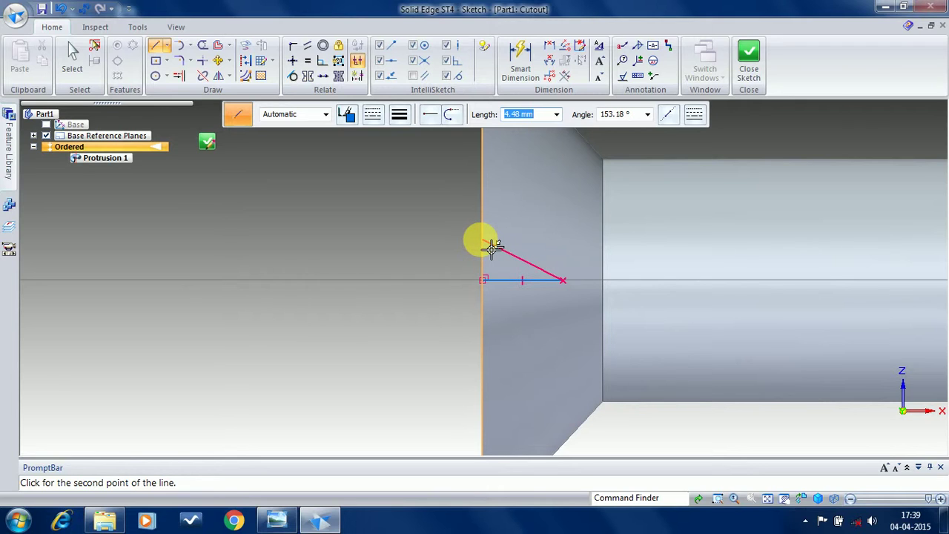
right_click(492, 248)
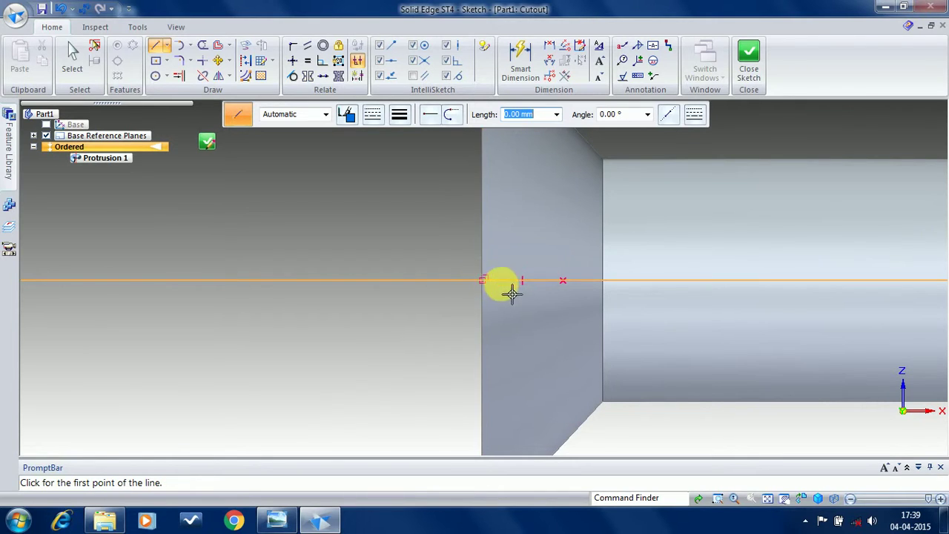
- Draw two 2 mm vertical lines along the head face, one up and one down from the horizontal line's start
left_click(483, 280)
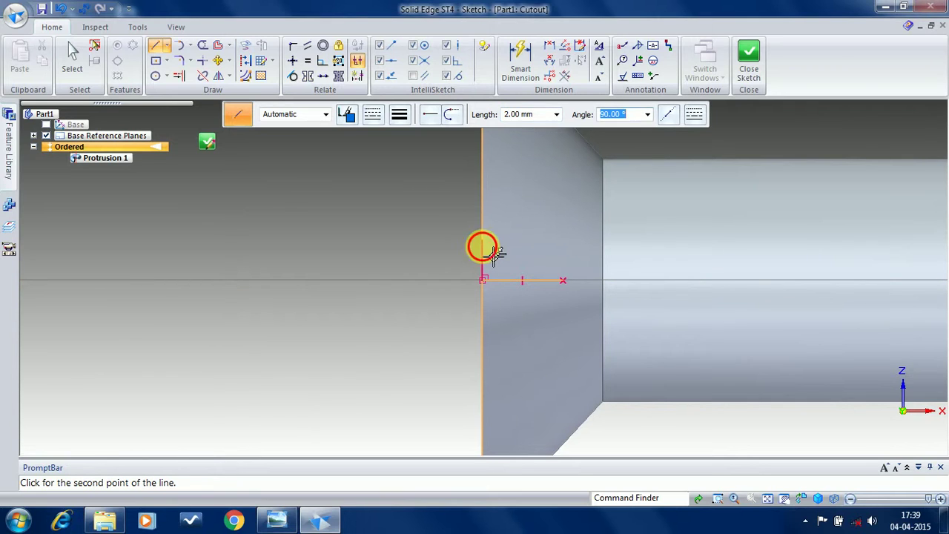
left_click(482, 243)
right_click(504, 312)
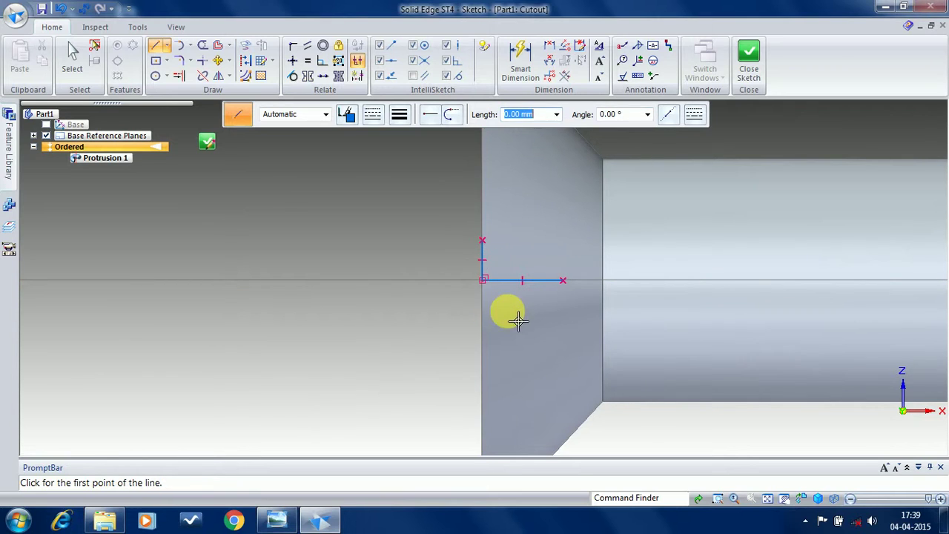
left_click(492, 289)
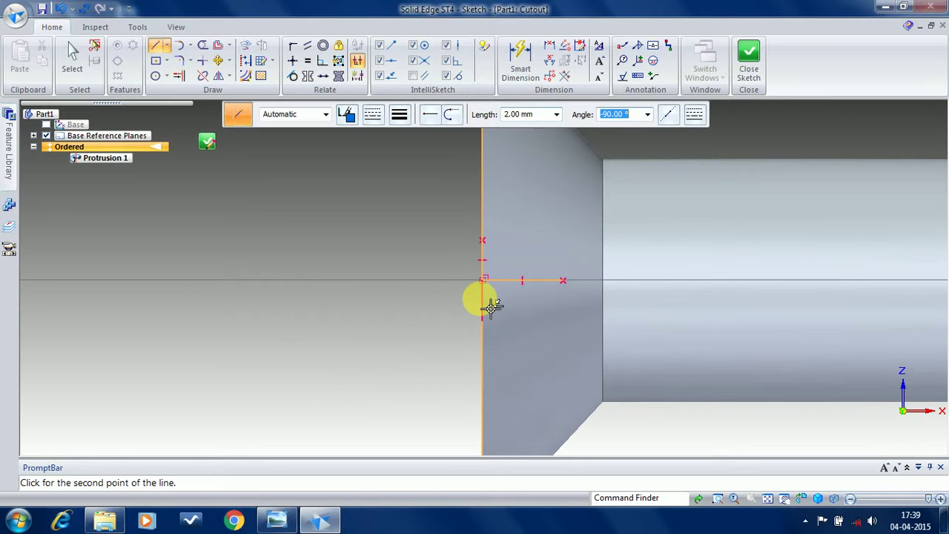
left_click(488, 321)
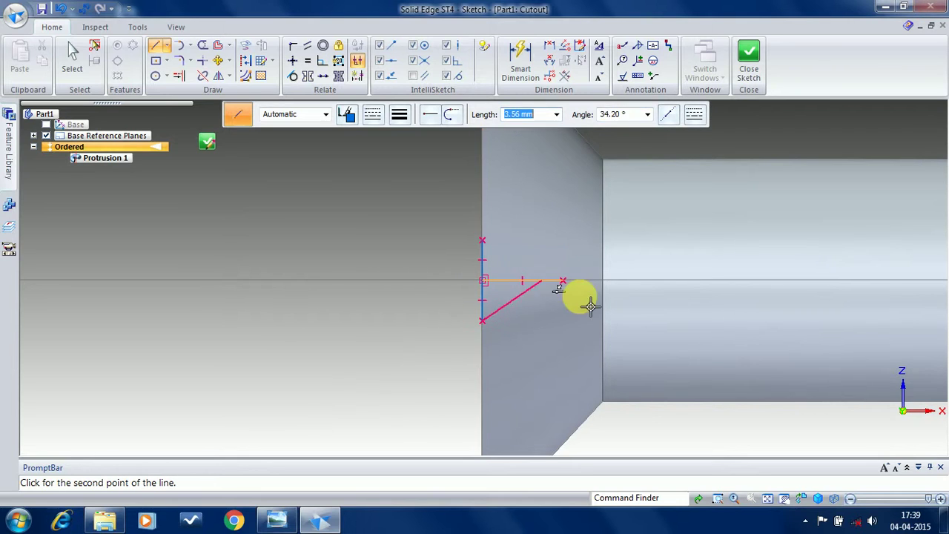
- Connect the vertical lines' outer ends to the horizontal line's inner end with slanted lines, and trim away the horizontal and vertical lines
left_click(565, 282)
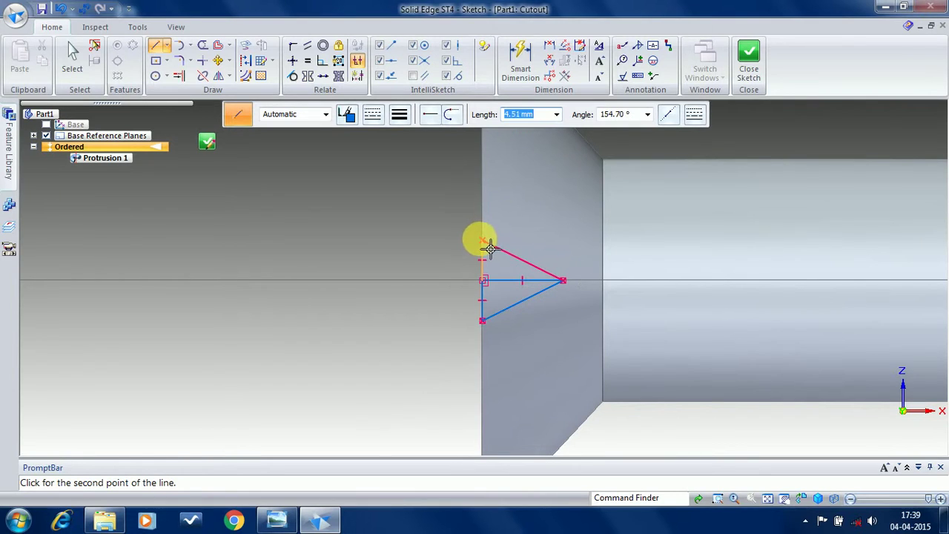
left_click(484, 243)
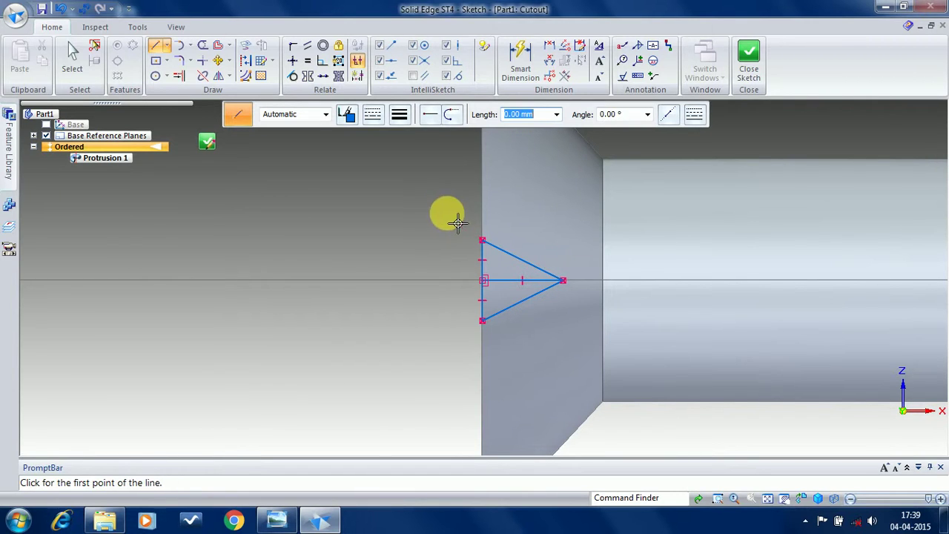
left_click(202, 46)
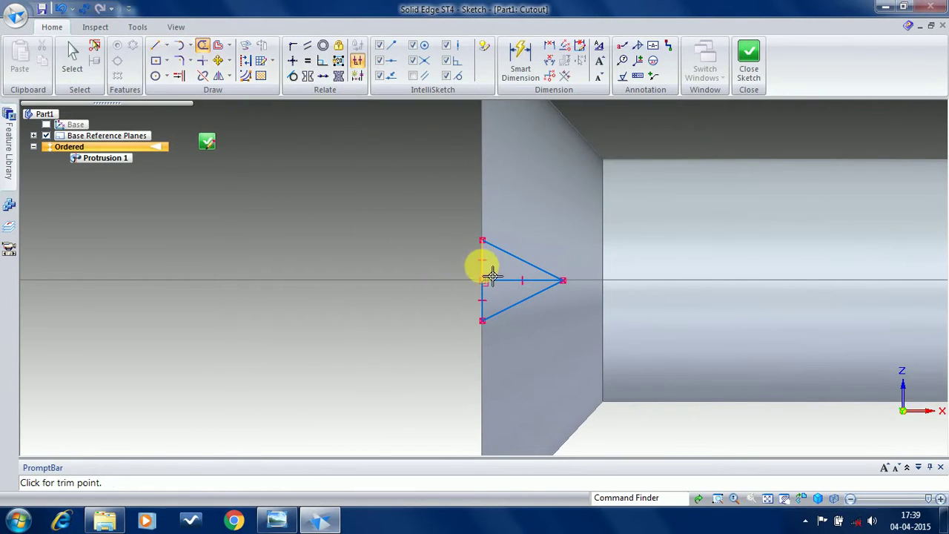
left_click_drag(504, 284, 495, 298)
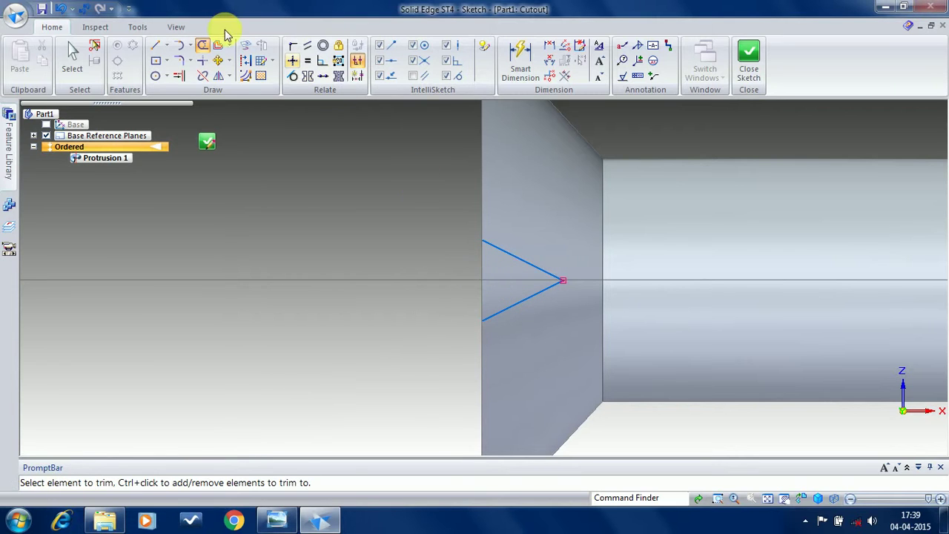
- Close the triangular slot profile with a single vertical line along the head face between the slanted lines' open ends
left_click(154, 45)
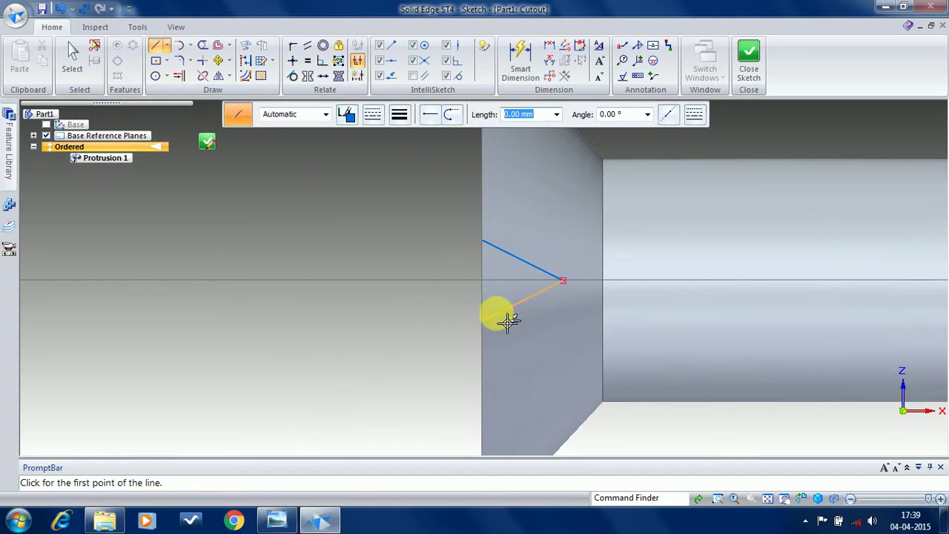
left_click(483, 320)
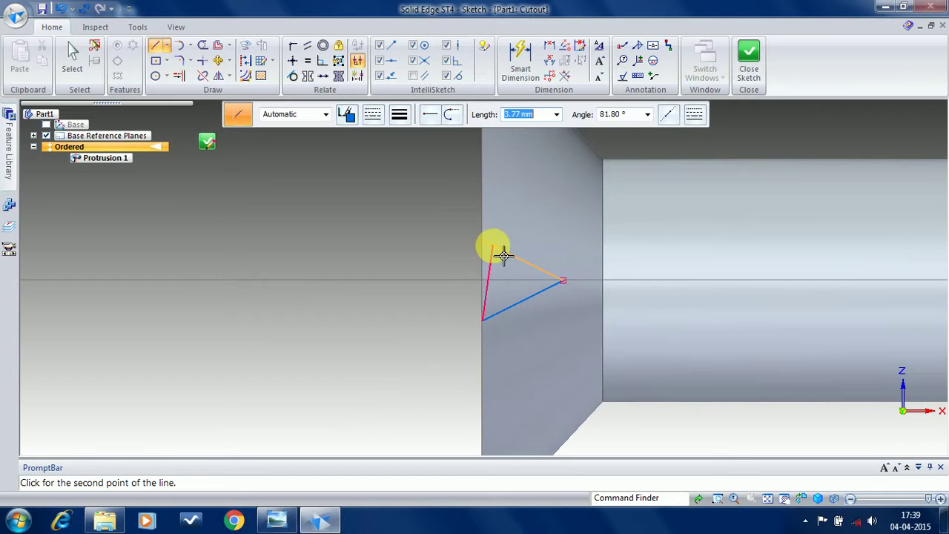
left_click(483, 241)
right_click(621, 174)
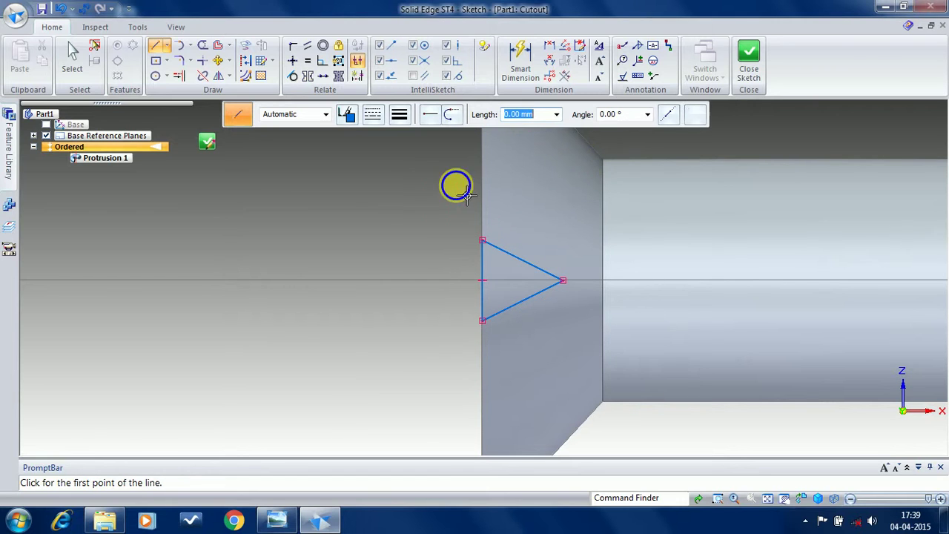
- Close the sketch and finish a symmetric cutout of the triangular profile, reaching beyond the head on both sides
left_click(741, 67)
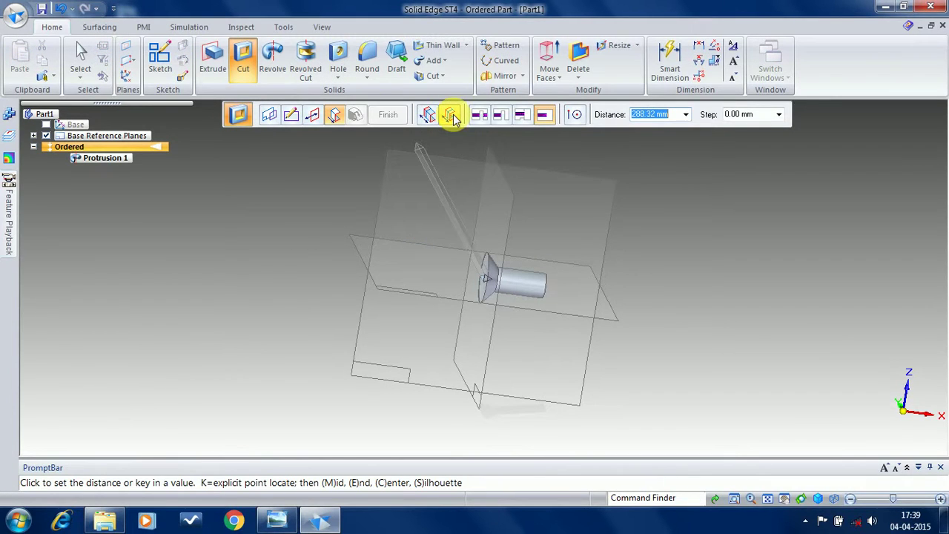
left_click(450, 114)
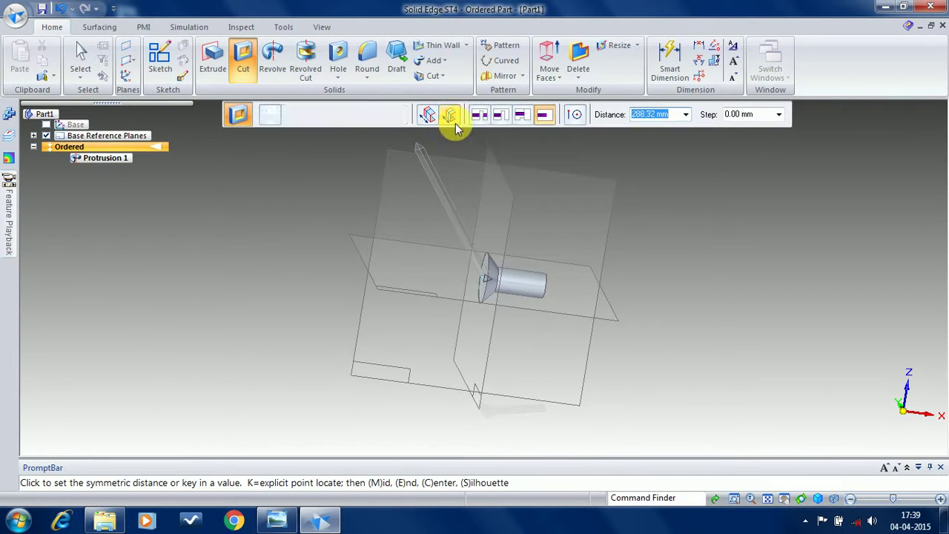
left_click(438, 177)
left_click(388, 115)
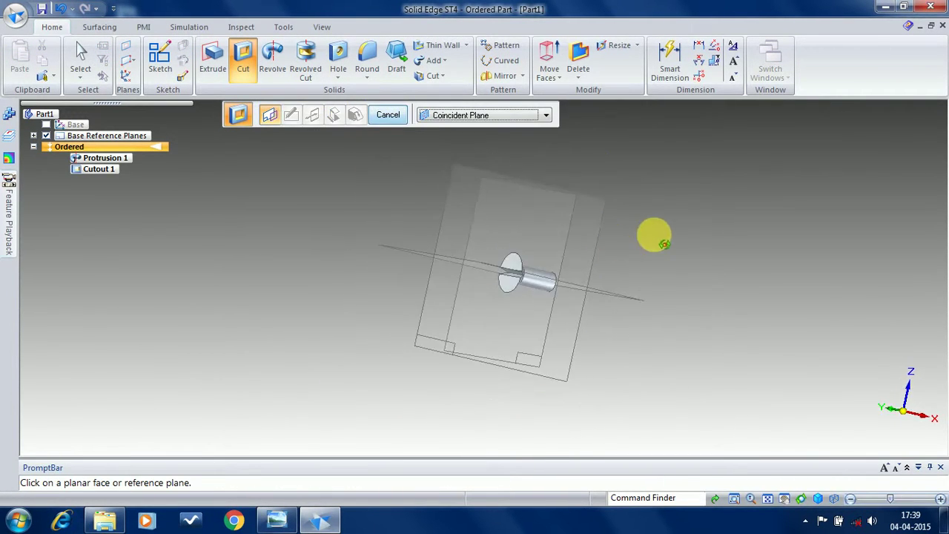
middle_click_drag(664, 243, 363, 80)
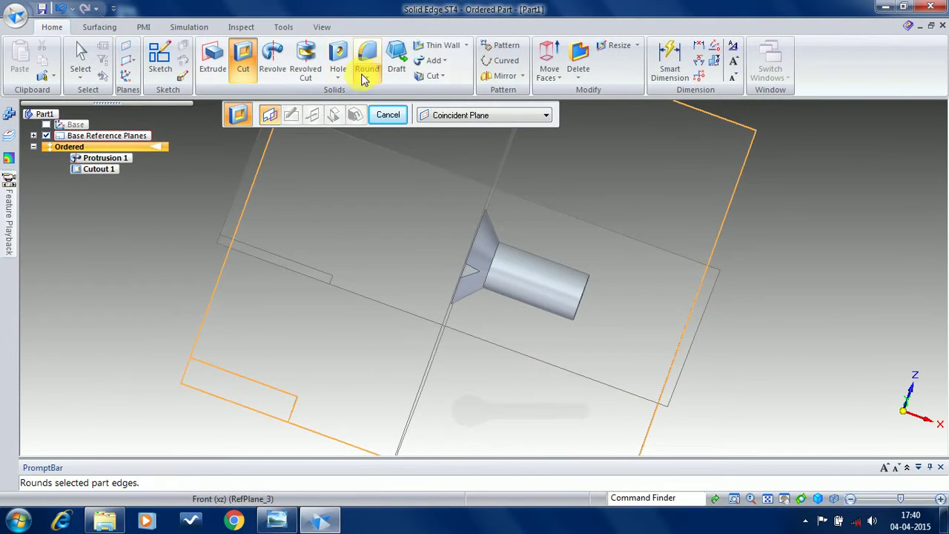
left_click(364, 80)
left_click(338, 74)
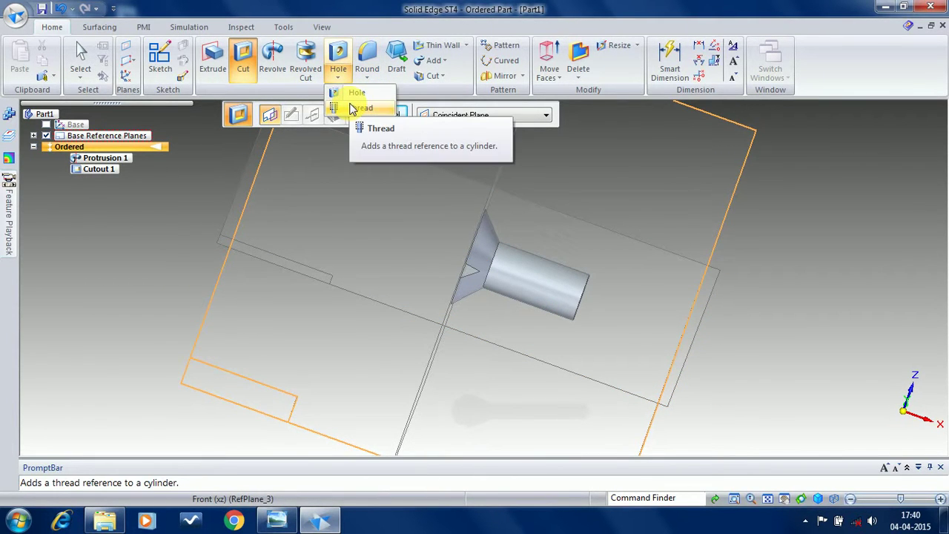
left_click(353, 109)
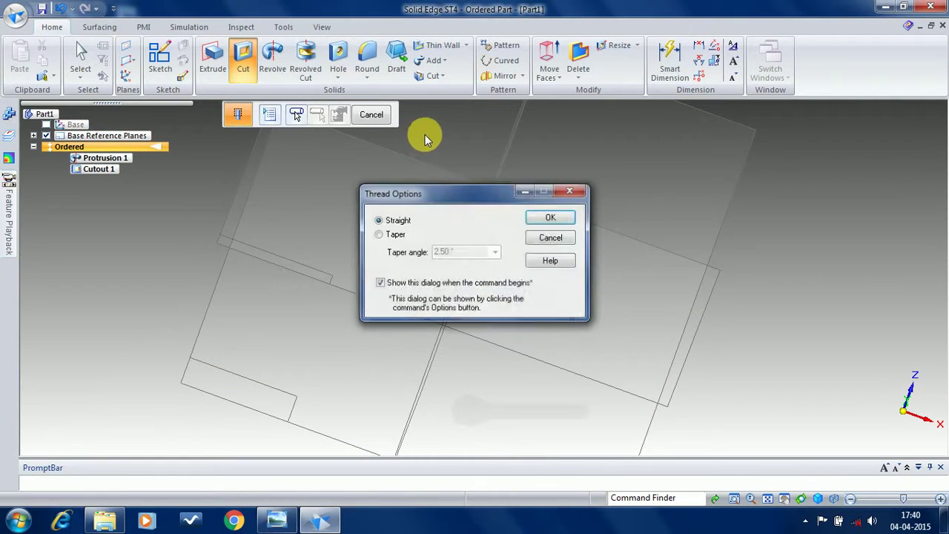
left_click(550, 218)
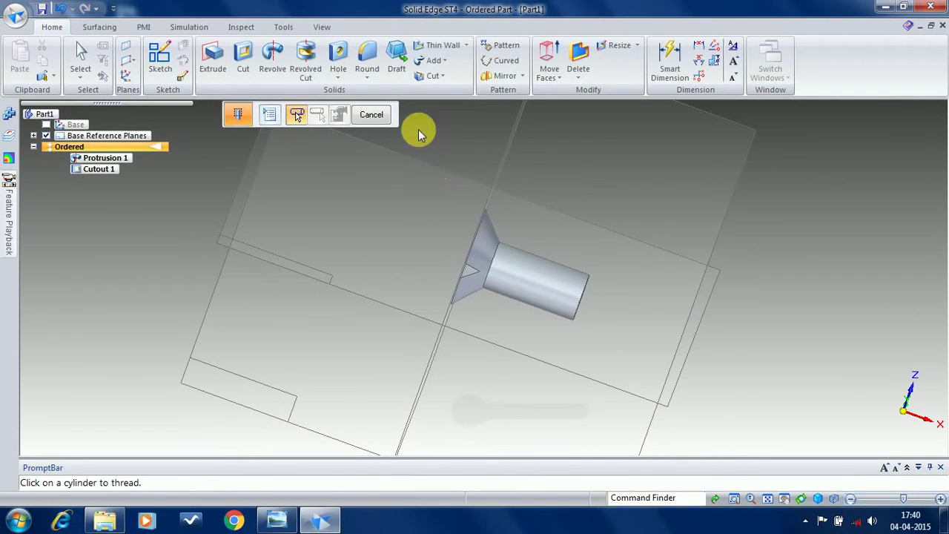
- Add a straight M12 thread to the screw's shank, starting at its free end and running to the cylinder extent
left_click(338, 75)
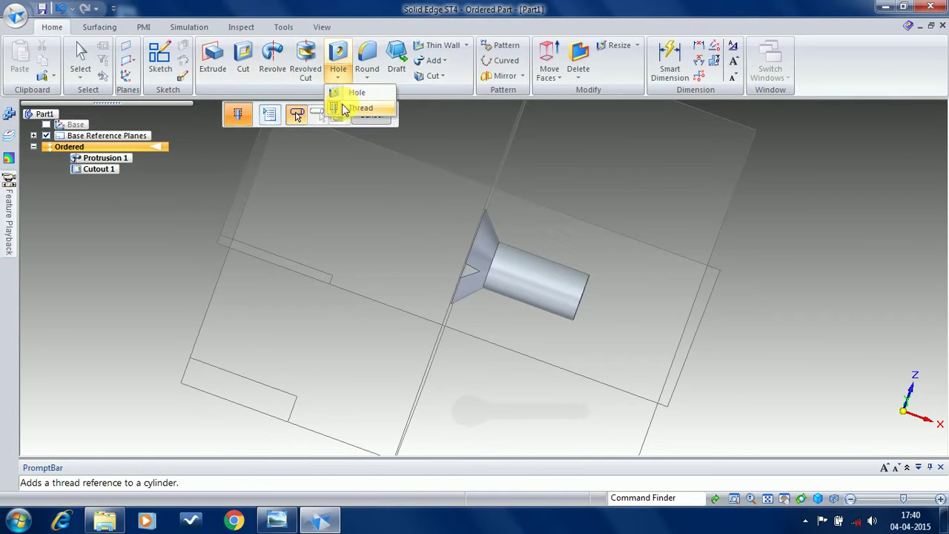
left_click(345, 109)
left_click(549, 216)
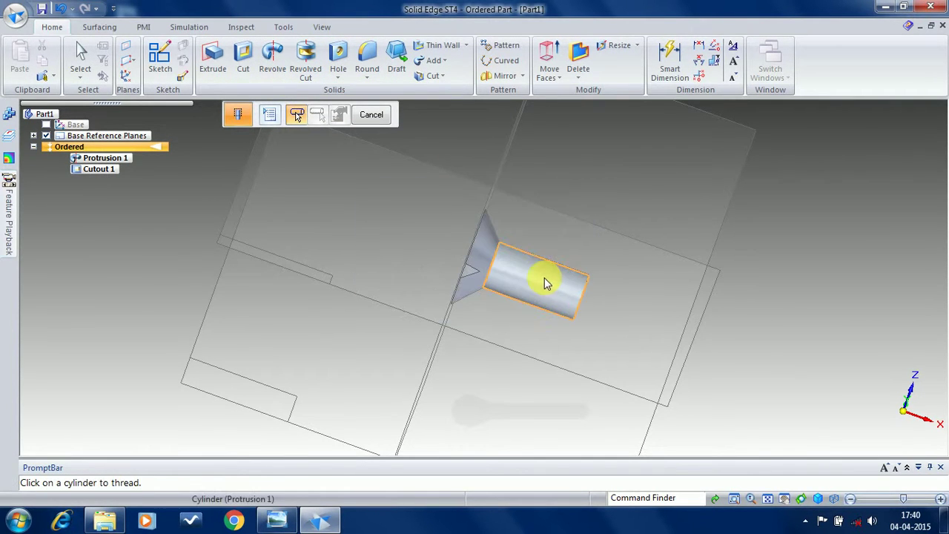
left_click(547, 284)
left_click(582, 302)
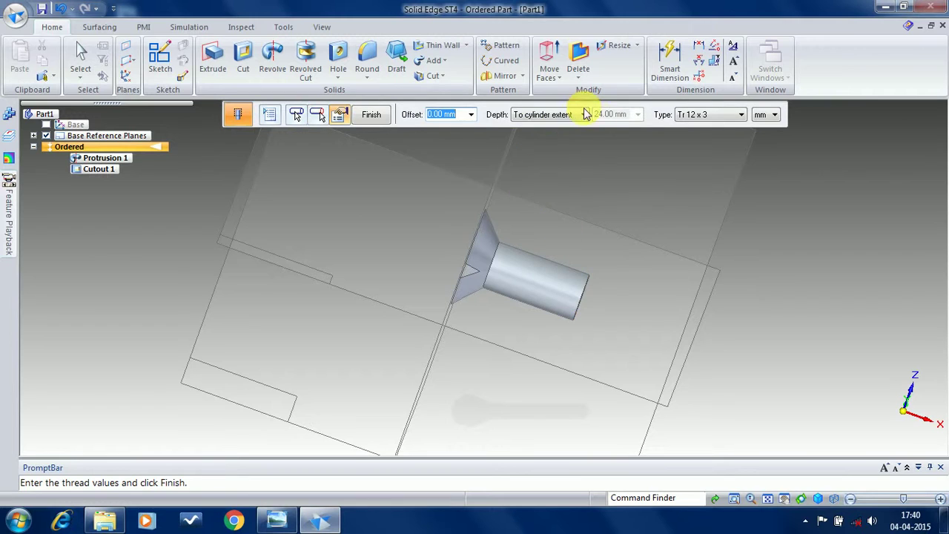
left_click(689, 117)
left_click(692, 144)
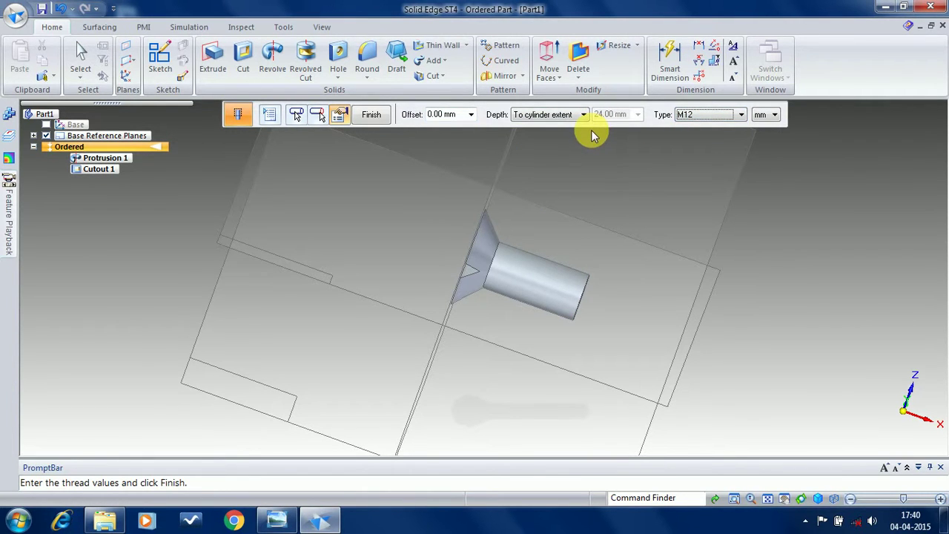
left_click(371, 114)
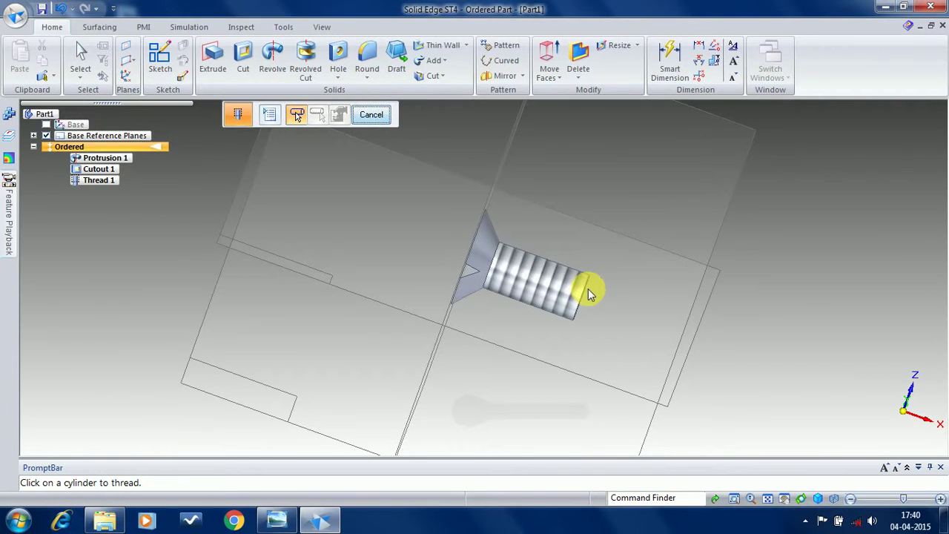
- Check the threaded, slotted screw from several sides and save the part as Part6.par in the Screw jack folder
middle_click_drag(423, 203, 462, 259)
scroll(562, 250, "up", 2)
middle_click_drag(537, 282, 457, 265)
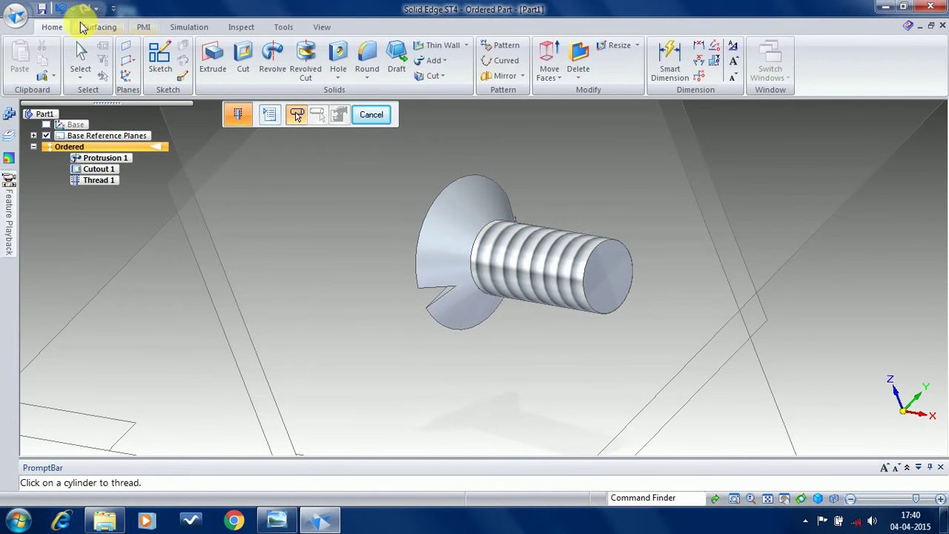
left_click(17, 15)
left_click(228, 186)
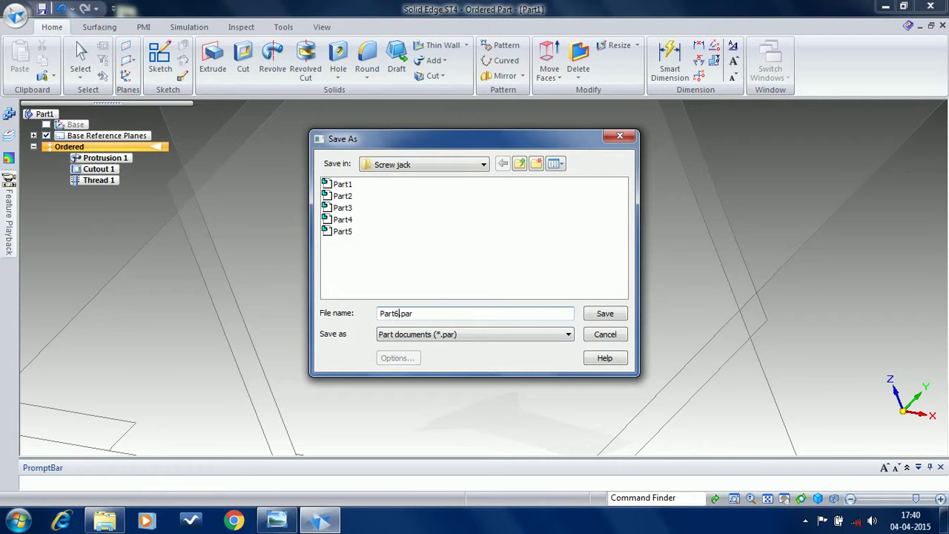
key("Return")
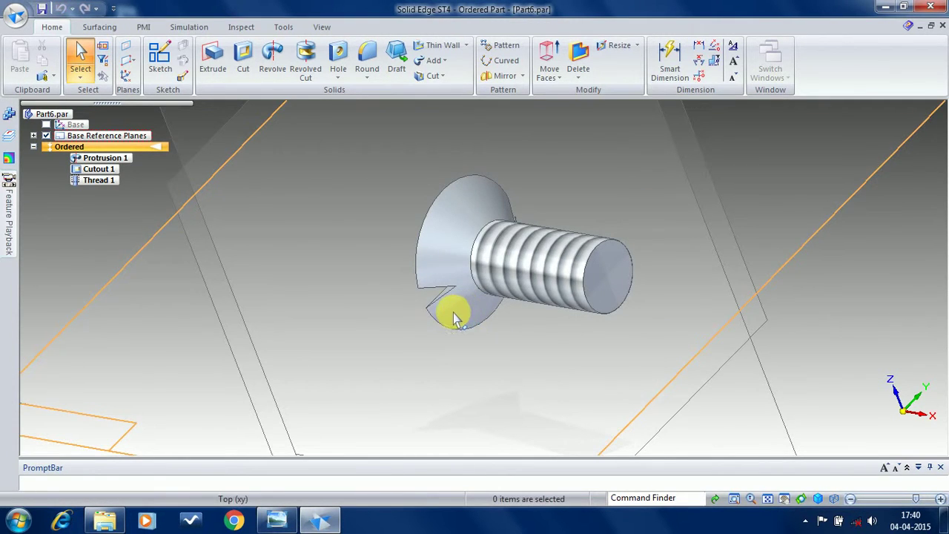